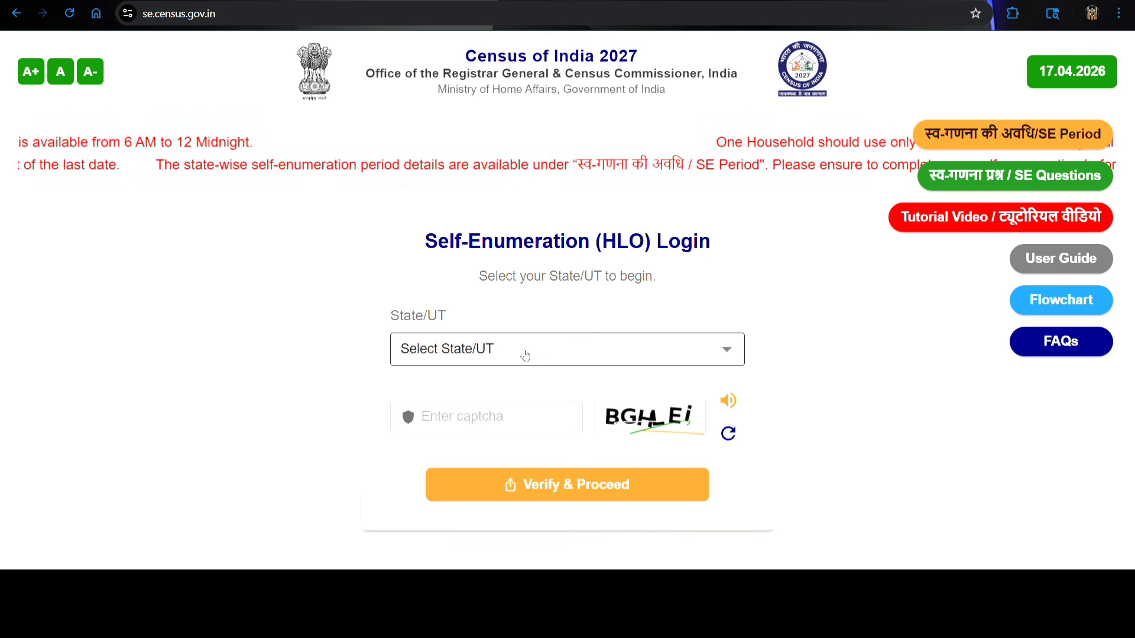
# Step: Select Andhra Pradesh as the state, enter the captcha code, verify it and accept the welcome notice
pyautogui.click(526, 355)
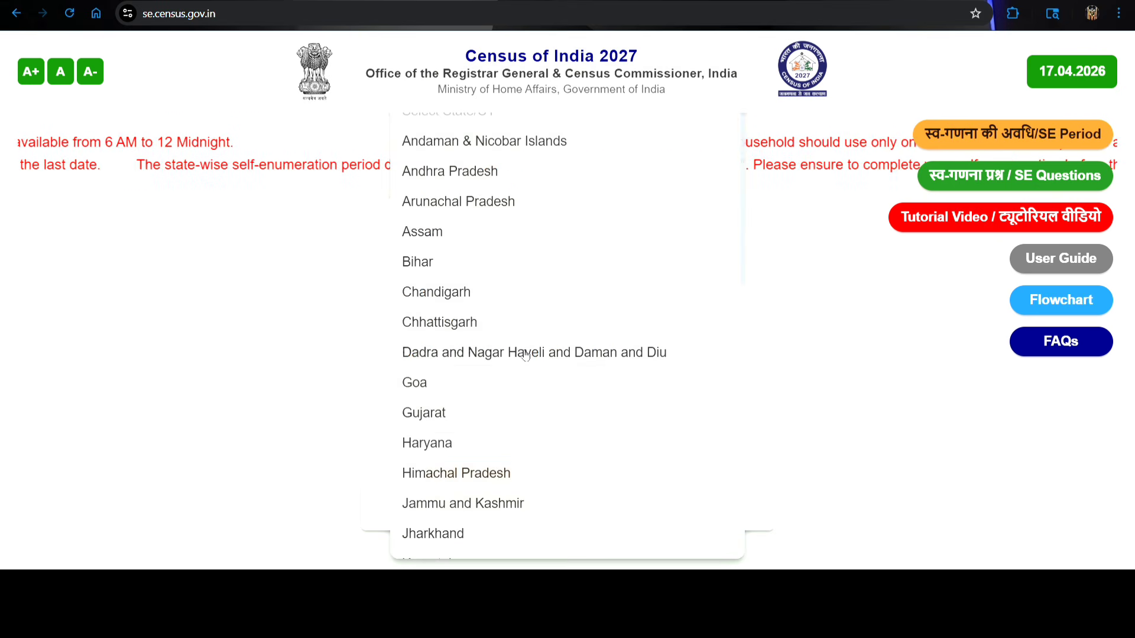
pyautogui.click(497, 174)
pyautogui.write('Fzxhan')
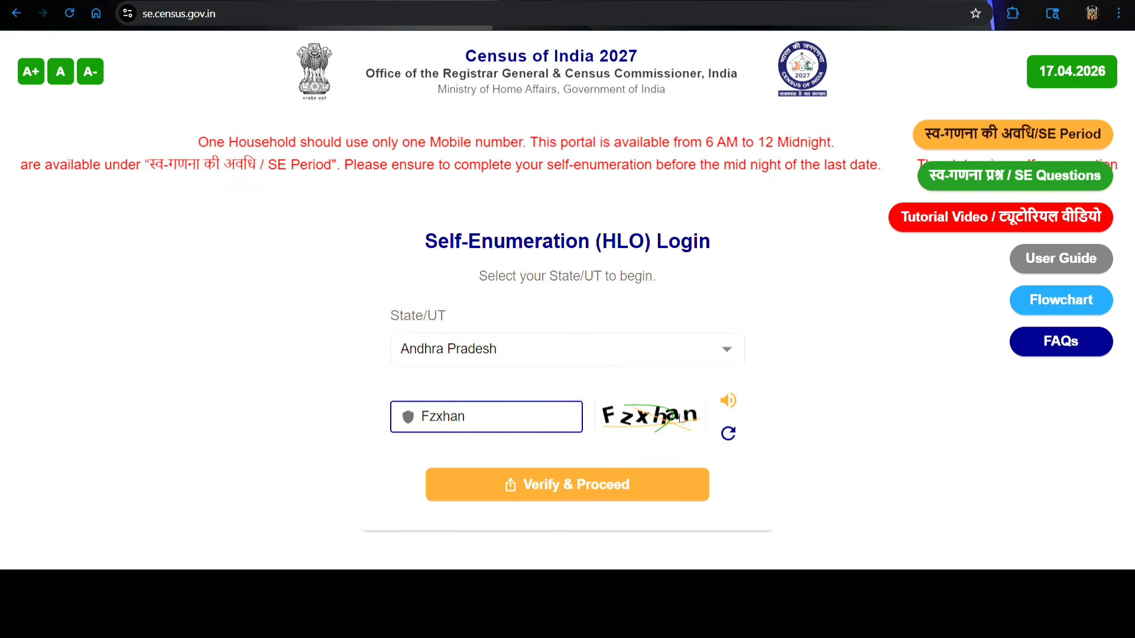
pyautogui.click(600, 489)
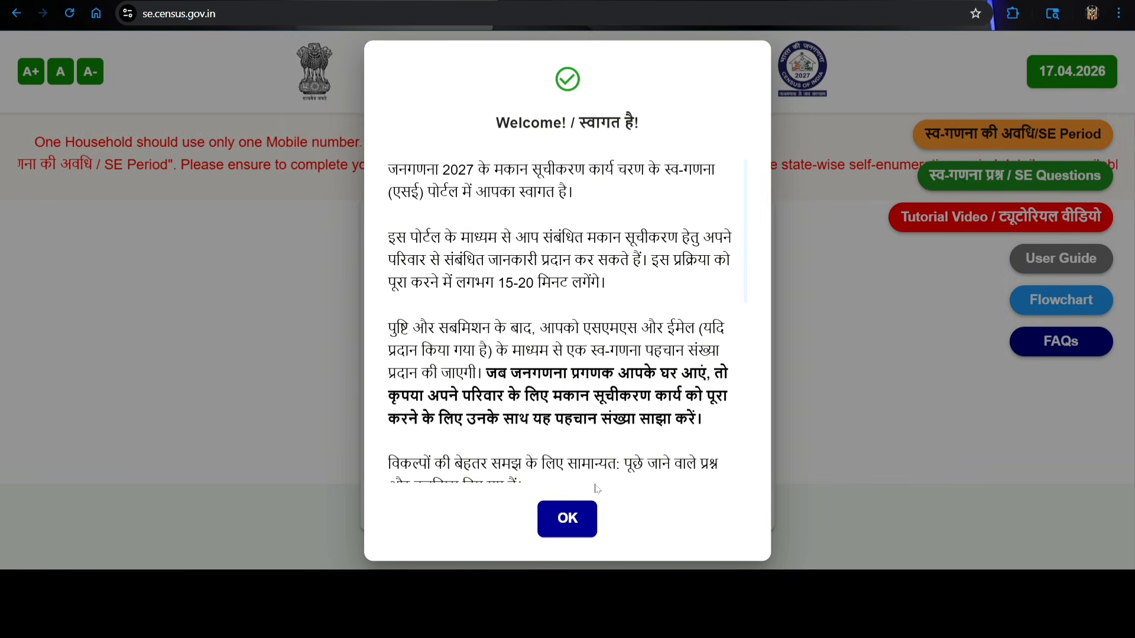
pyautogui.click(576, 523)
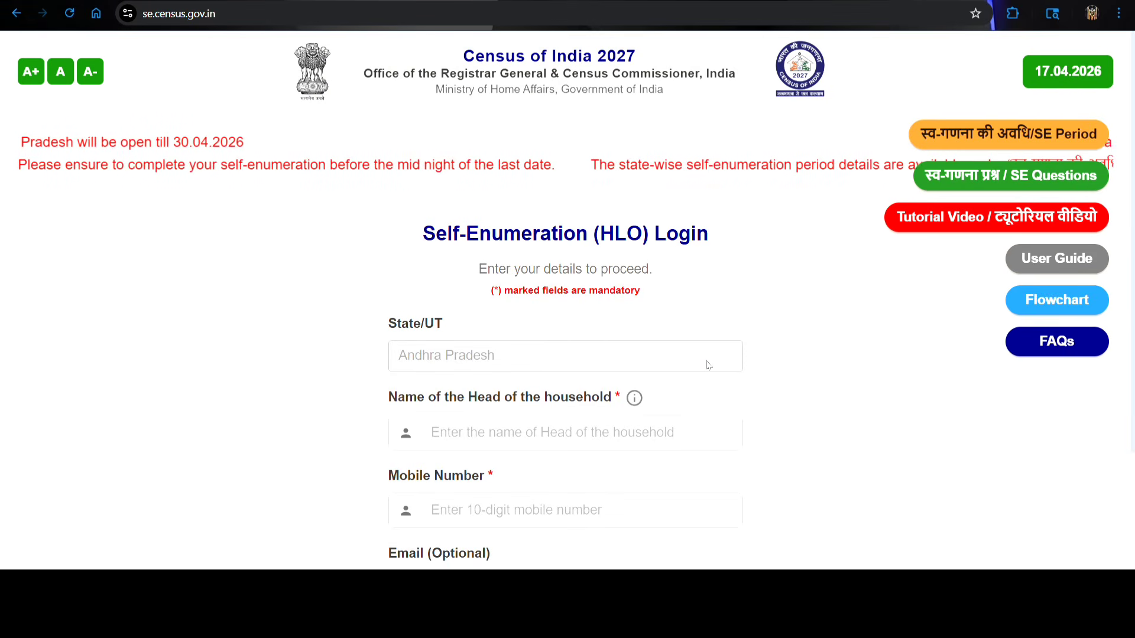
# Step: Enter the head of household's name and mobile number in the login form and submit it for verification
pyautogui.scroll(-2, 706, 363)
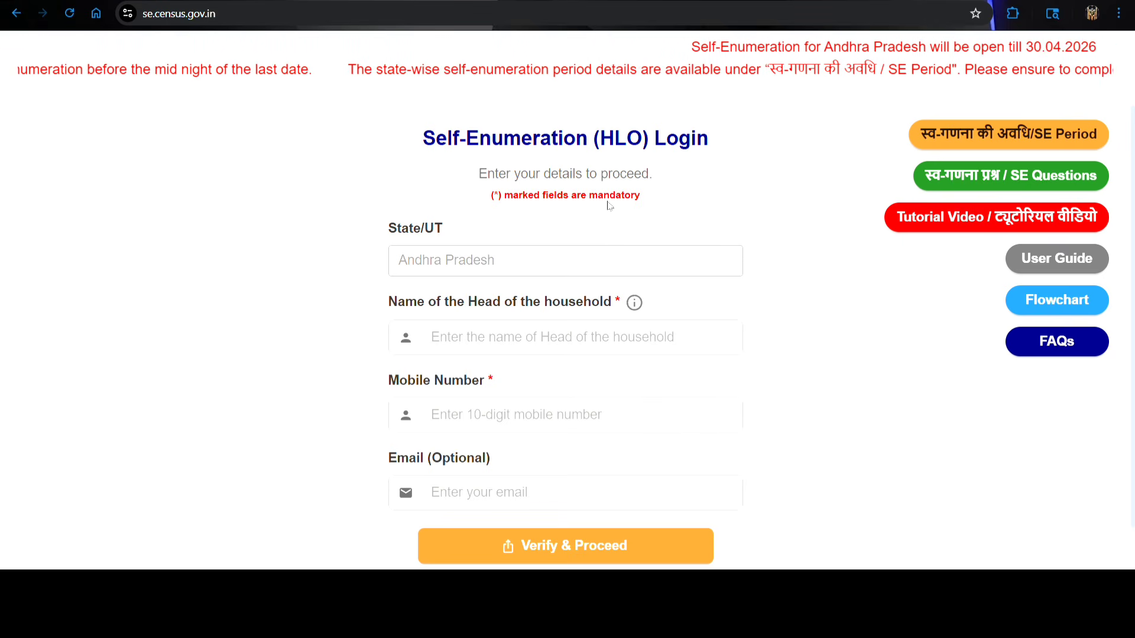
pyautogui.click(532, 340)
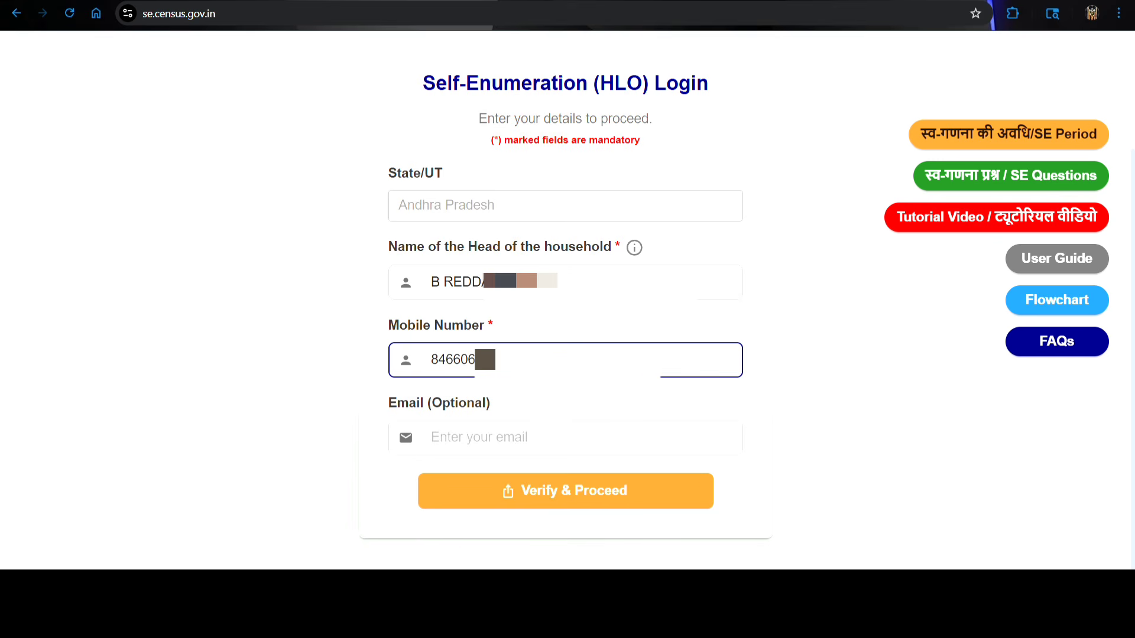
pyautogui.click(554, 496)
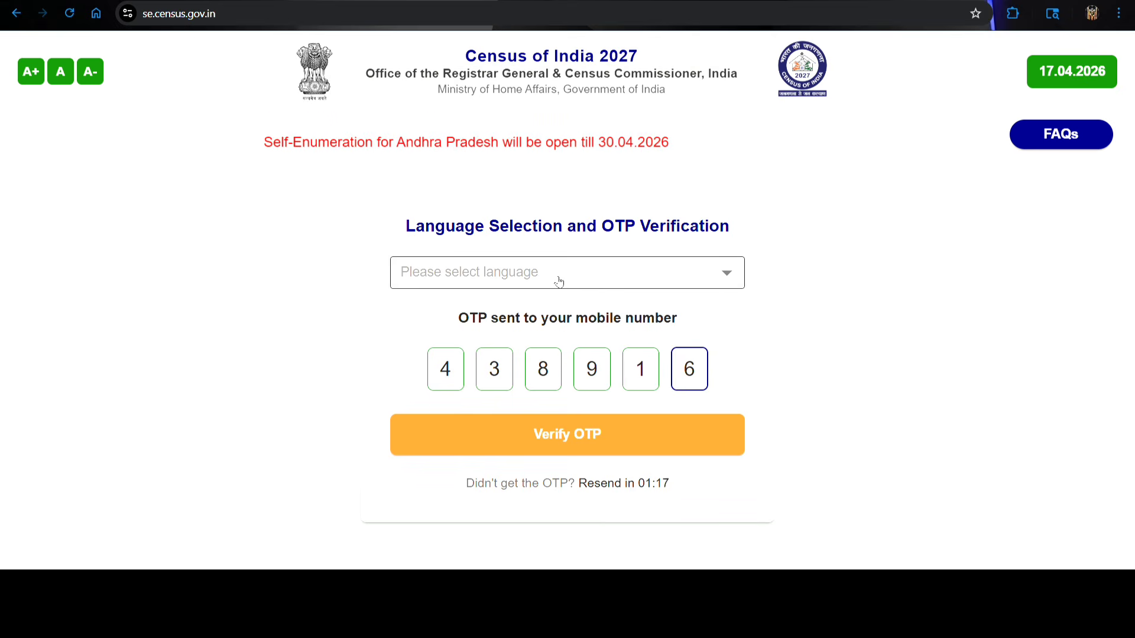
# Step: Choose Telugu as the language, enter the OTP sent to the mobile number and verify it
pyautogui.click(710, 275)
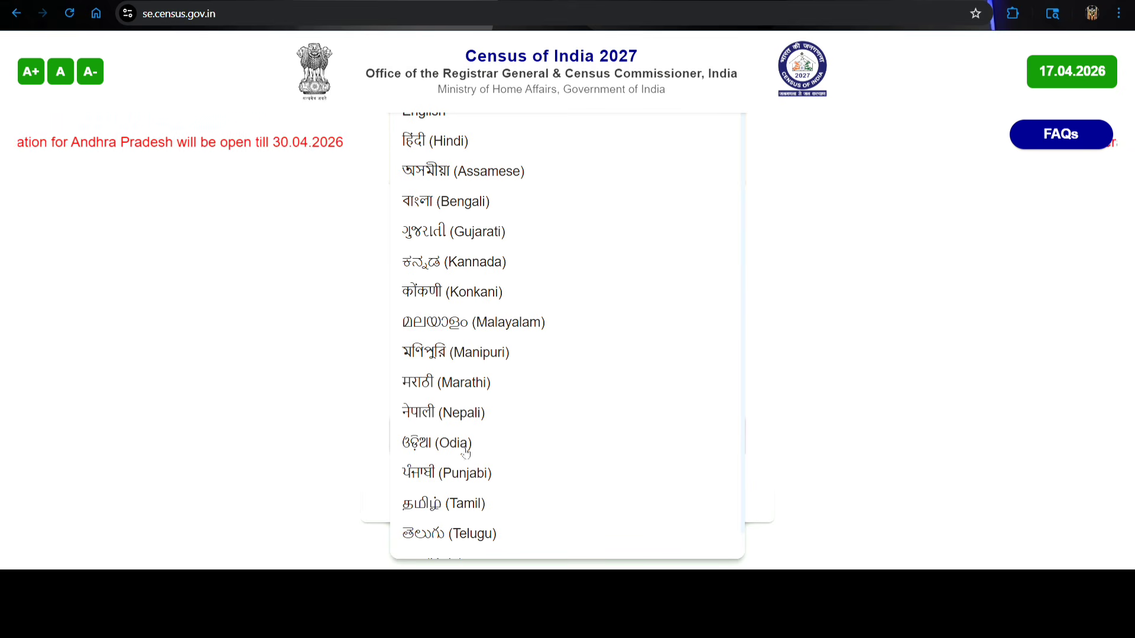
pyautogui.click(456, 534)
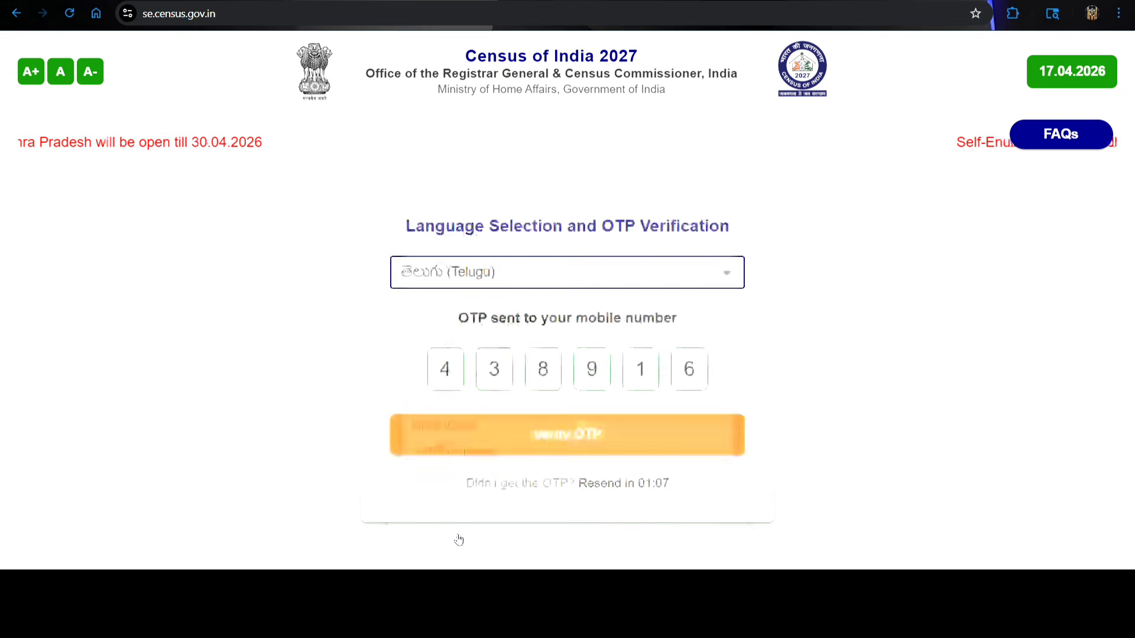
pyautogui.click(583, 435)
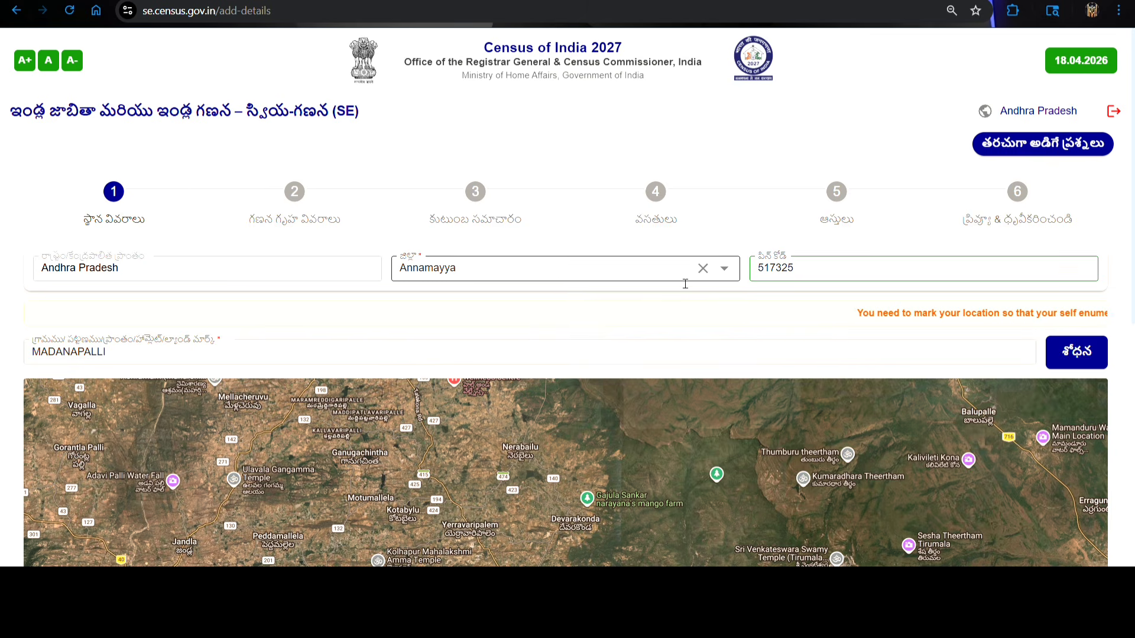
# Step: Shorten the village/town/landmark search text to MADANAPA and choose the Madanapalle Road suggestion in Basinikonda
pyautogui.click(724, 271)
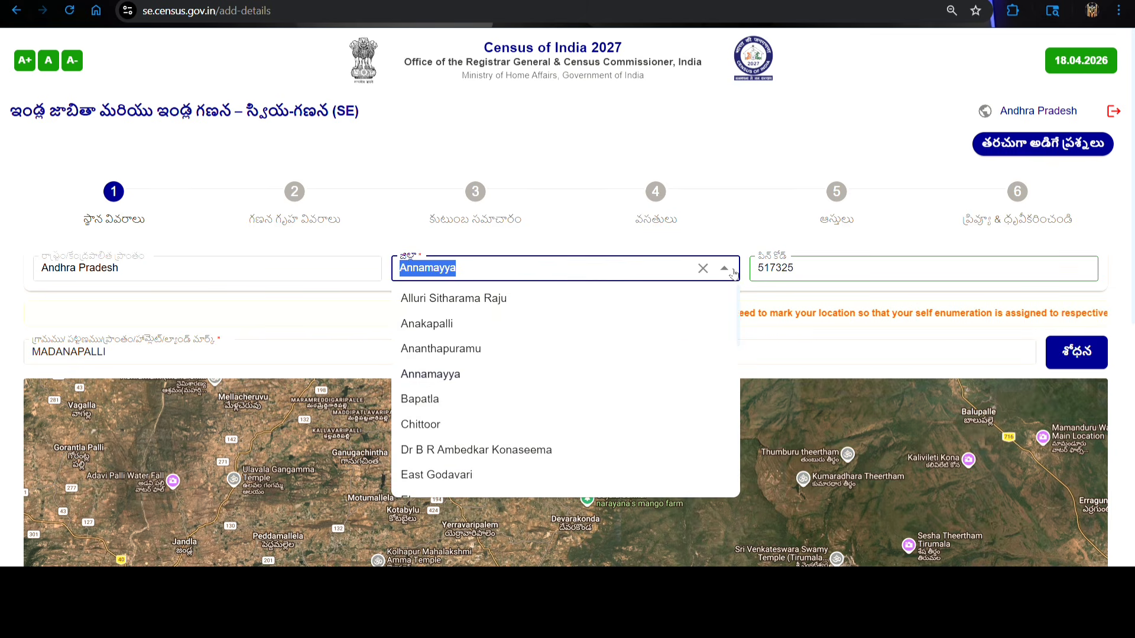
pyautogui.click(875, 258)
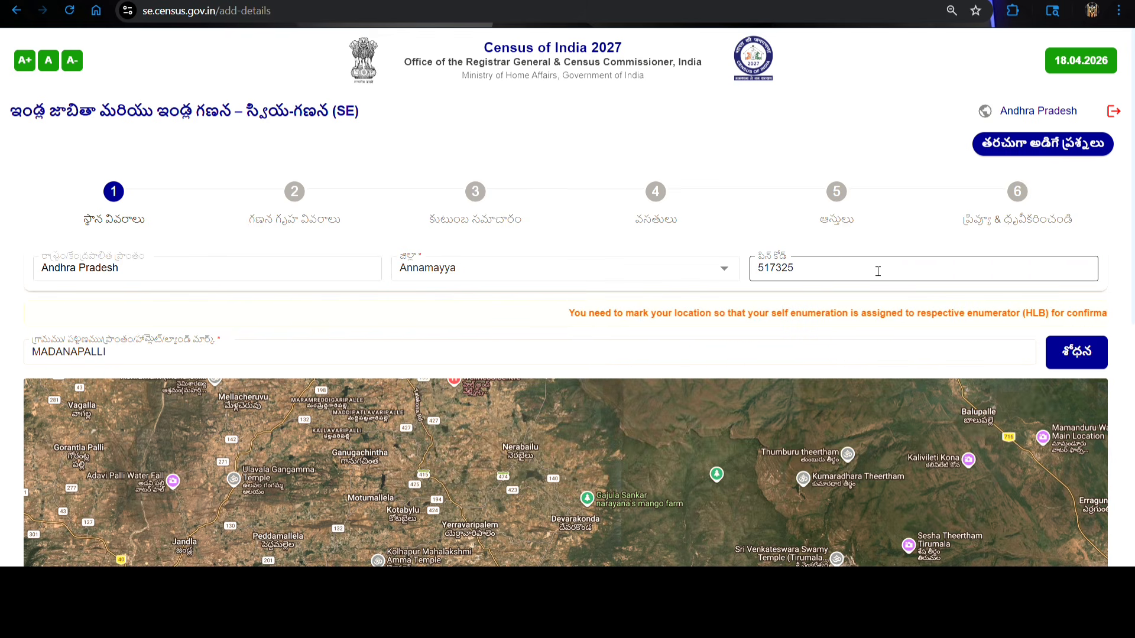
pyautogui.click(141, 359)
pyautogui.press('BackSpace')
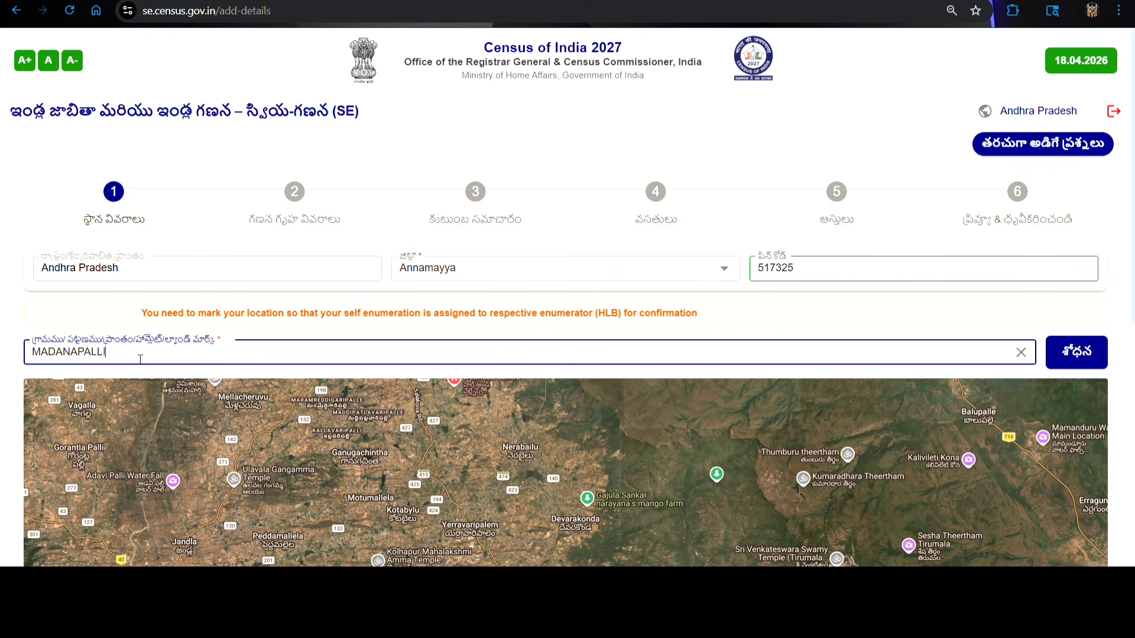
pyautogui.press('BackSpace')
pyautogui.press('BackSpace')
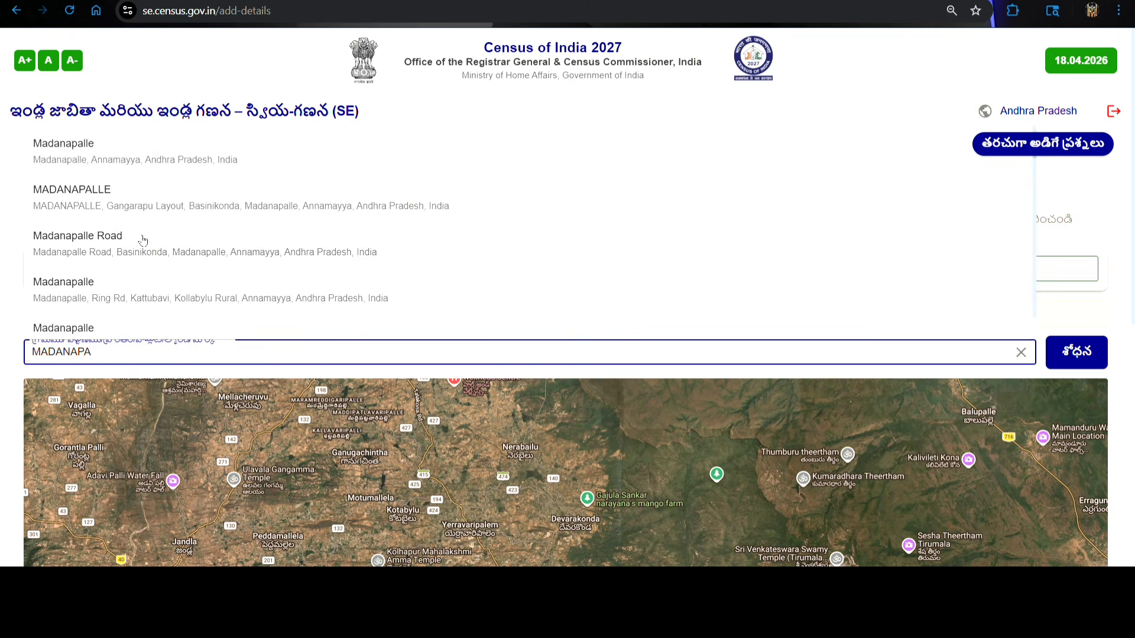
pyautogui.scroll(-5, 299, 455)
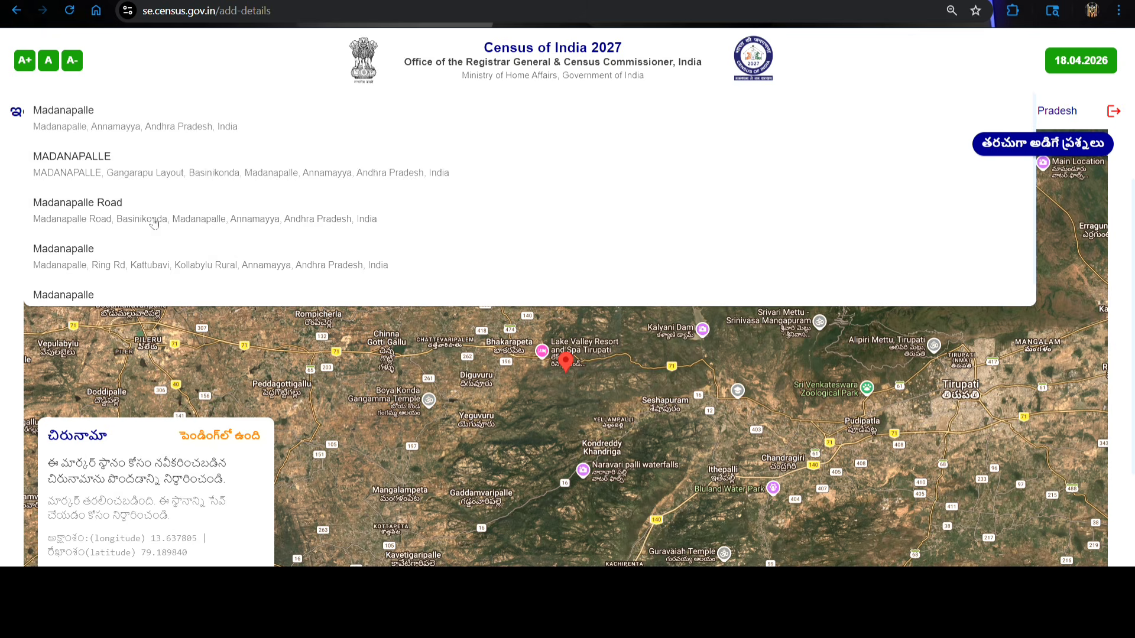
pyautogui.click(153, 224)
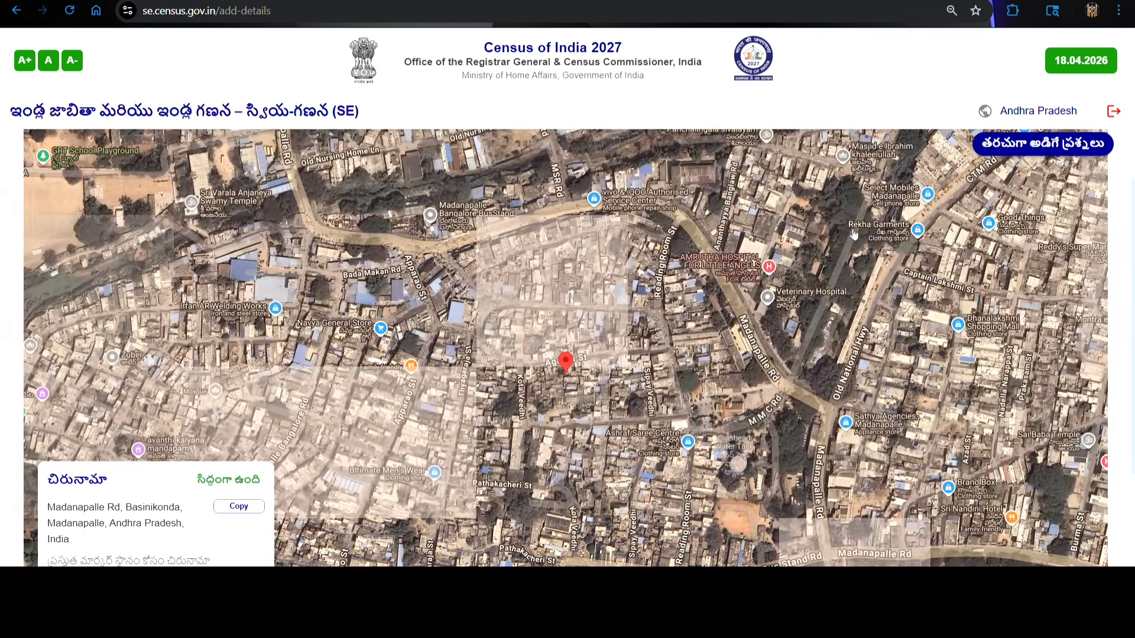
# Step: Position the map marker on the roof of the narrow building inside the loop of the curved dirt road
pyautogui.scroll(3, 861, 256)
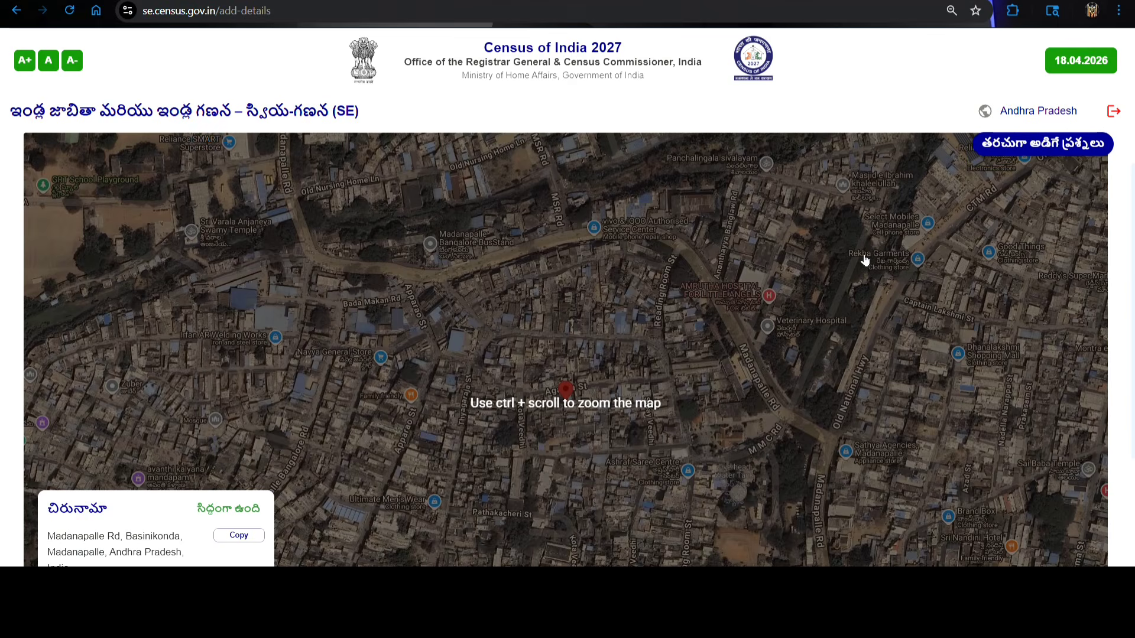
pyautogui.scroll(-4, 853, 330)
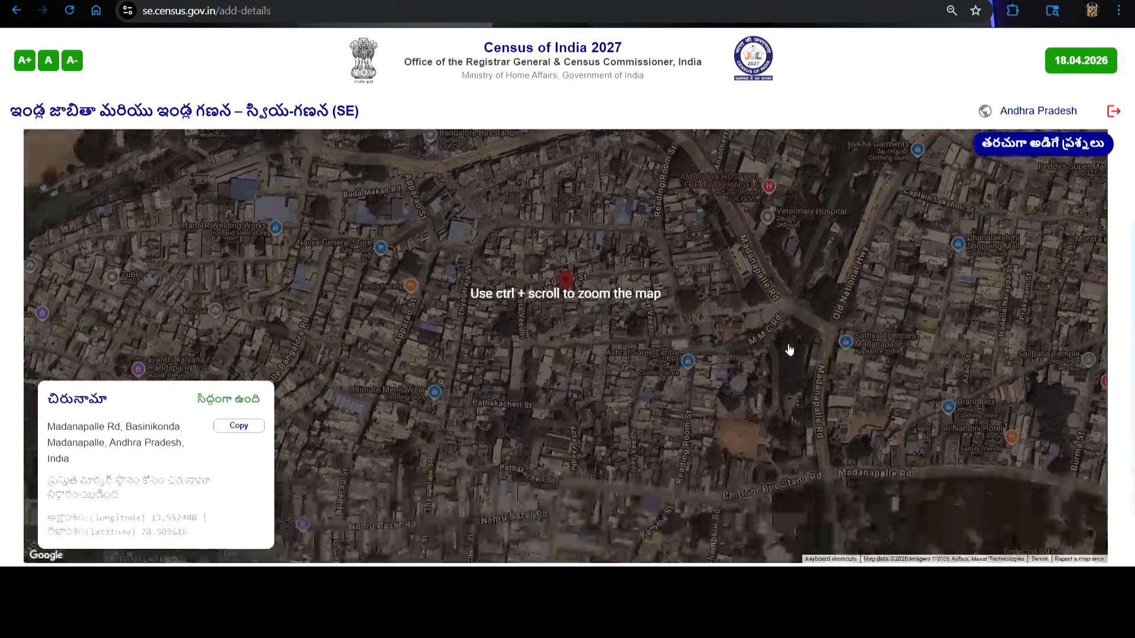
pyautogui.keyDown('ctrl'); pyautogui.scroll(-2, 789, 350); pyautogui.keyUp('ctrl')
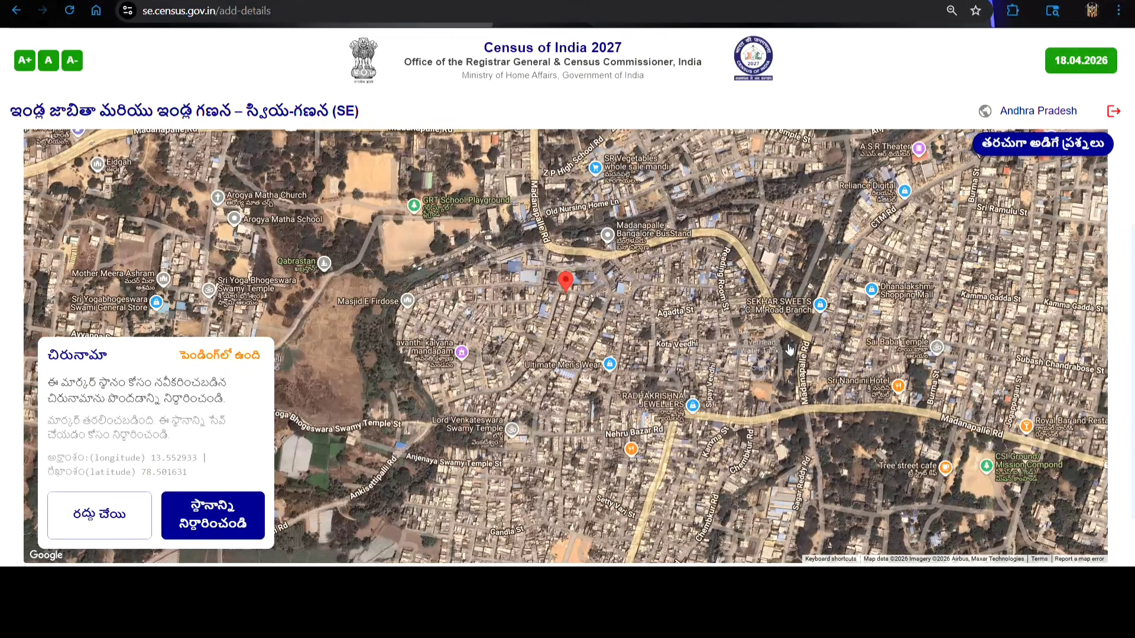
pyautogui.keyDown('ctrl'); pyautogui.scroll(-4, 790, 350); pyautogui.keyUp('ctrl')
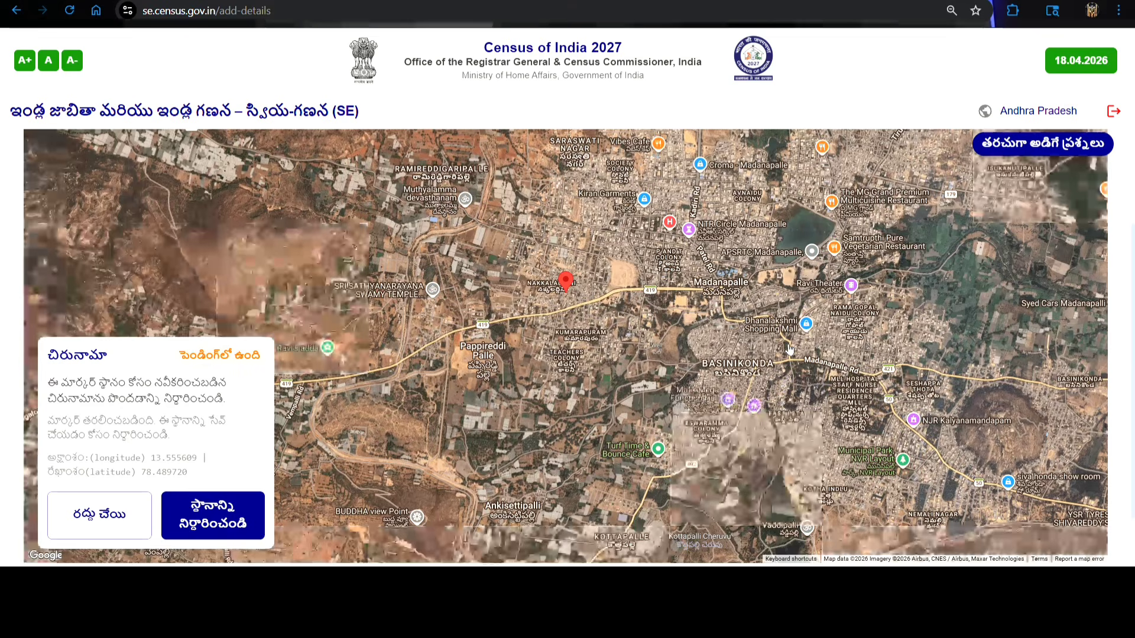
pyautogui.keyDown('ctrl'); pyautogui.scroll(4, 790, 350); pyautogui.keyUp('ctrl')
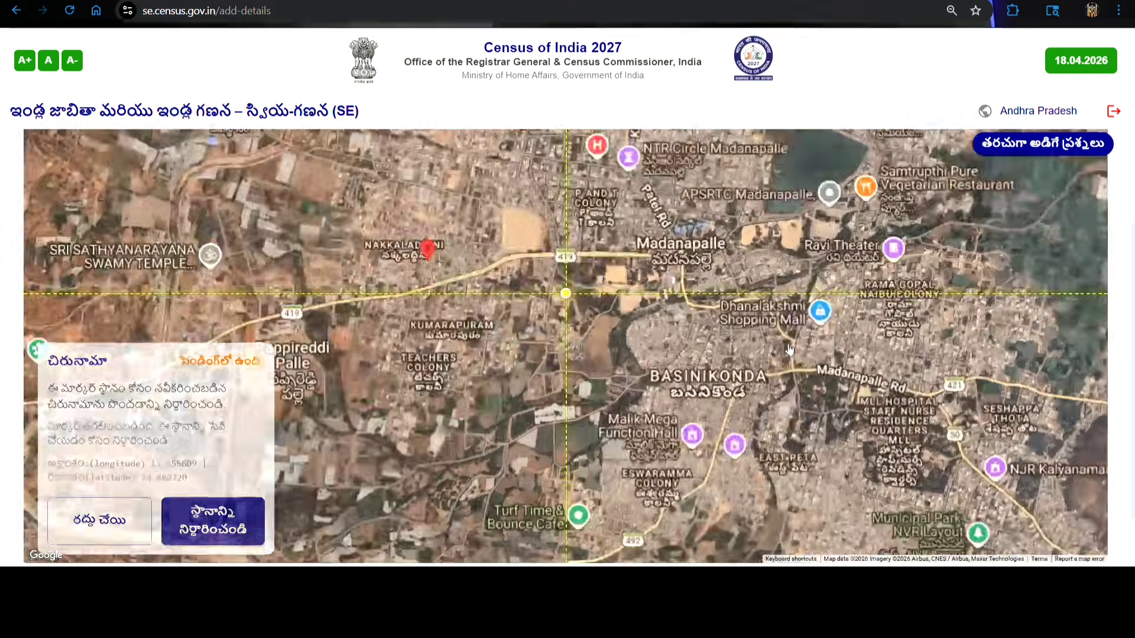
pyautogui.scroll(-1, 790, 350)
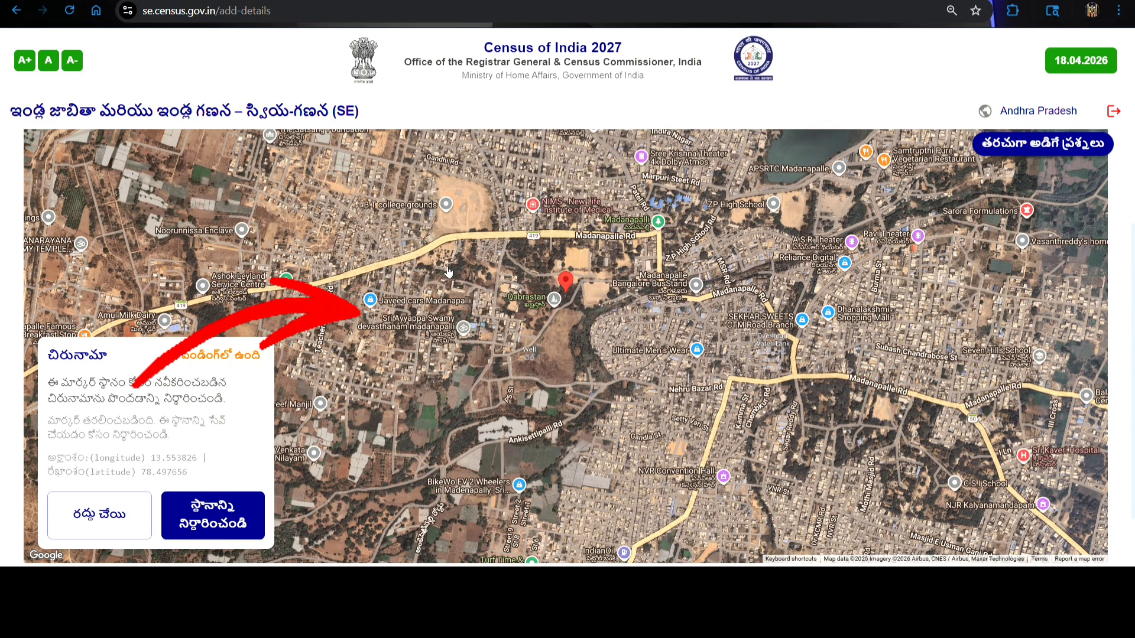
pyautogui.scroll(1, 426, 303)
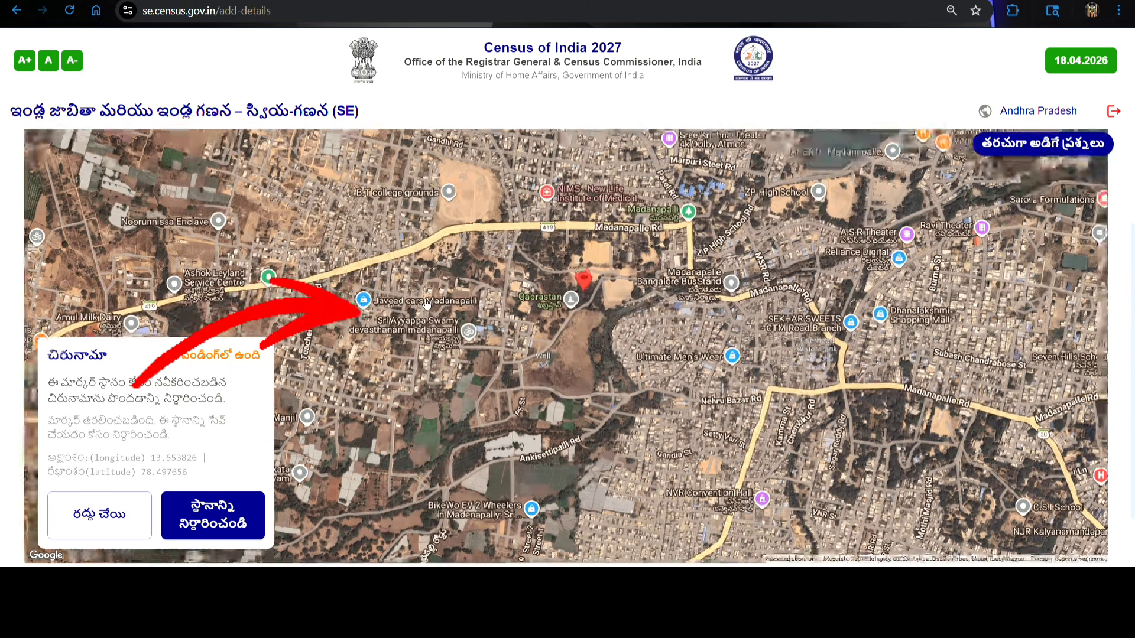
pyautogui.scroll(4, 426, 303)
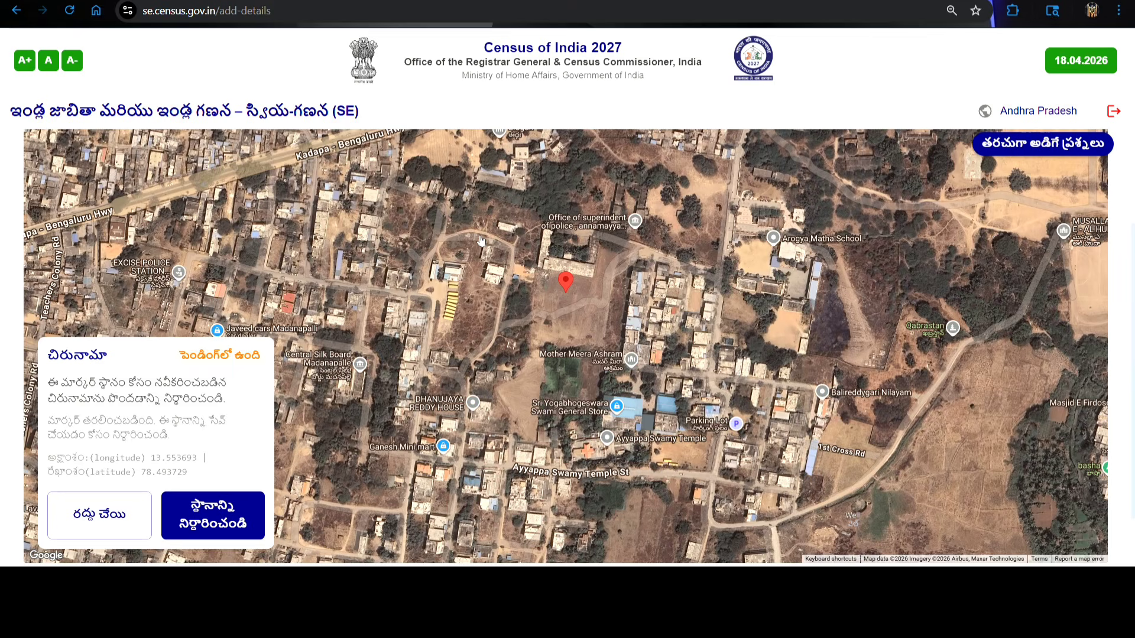
pyautogui.scroll(3, 476, 236)
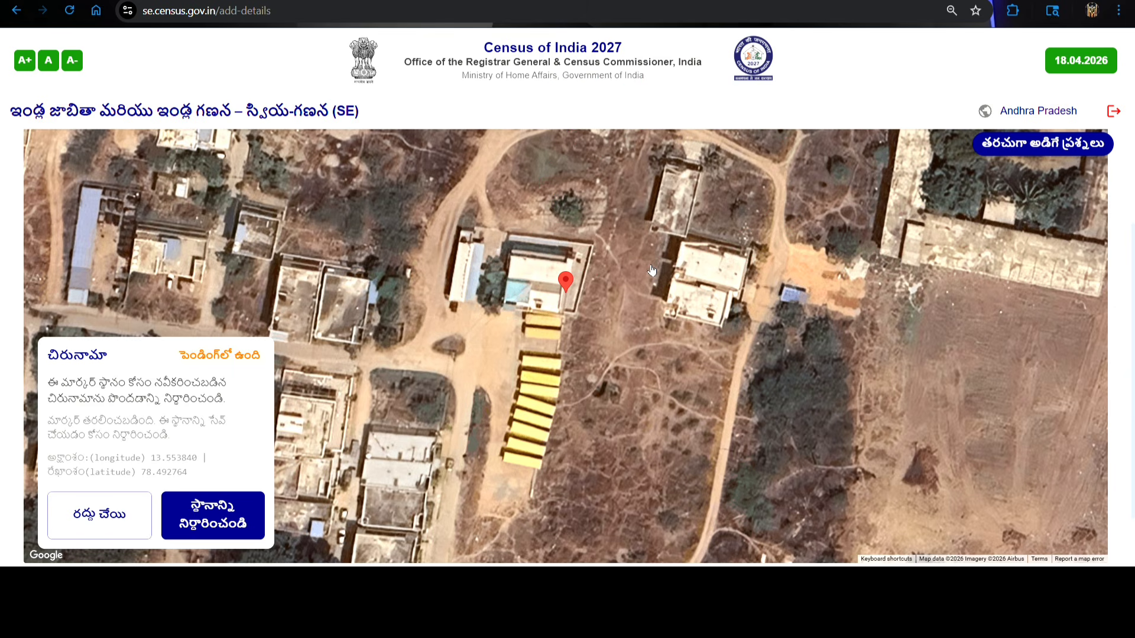
pyautogui.moveTo(651, 270)
pyautogui.mouseDown()
pyautogui.moveTo(682, 269)
pyautogui.moveTo(578, 263)
pyautogui.moveTo(553, 227)
pyautogui.moveTo(549, 243)
pyautogui.moveTo(574, 269)
pyautogui.moveTo(582, 304)
pyautogui.moveTo(567, 286)
pyautogui.moveTo(574, 310)
pyautogui.moveTo(541, 359)
pyautogui.mouseUp()
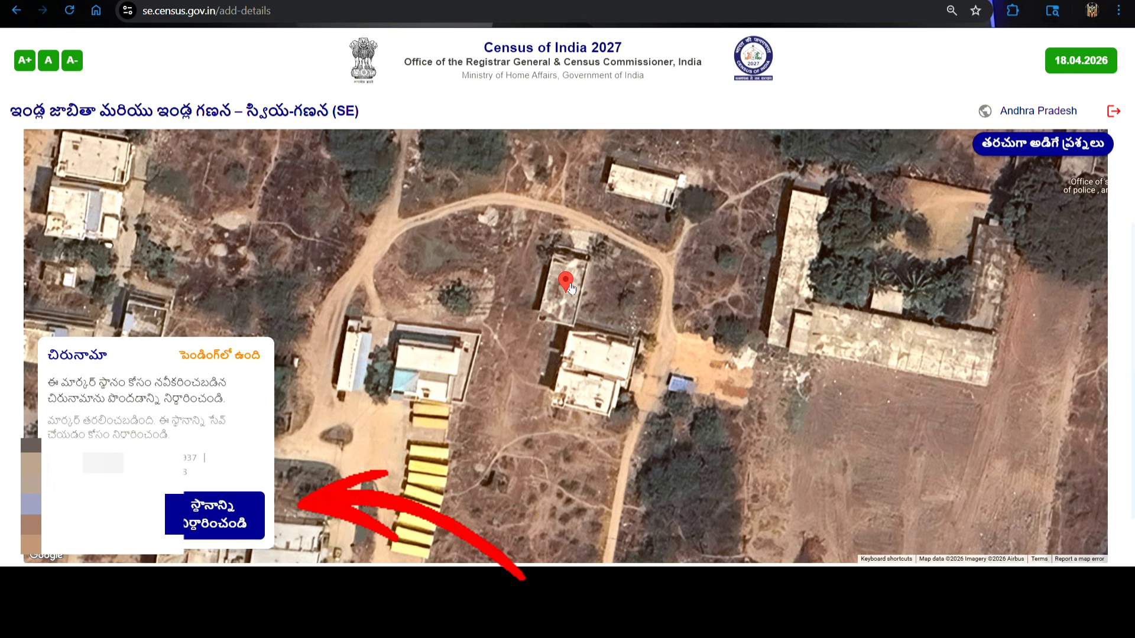
# Step: Fix the marked spot as the house location, save the location details and confirm proceeding with it
pyautogui.click(229, 524)
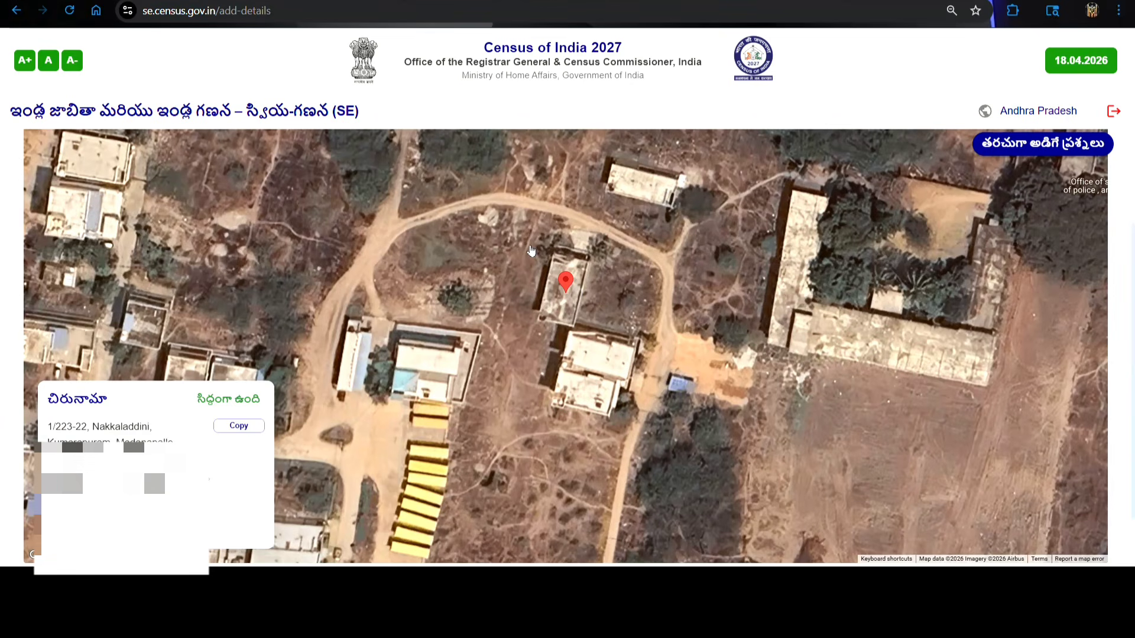
pyautogui.scroll(-2, 531, 250)
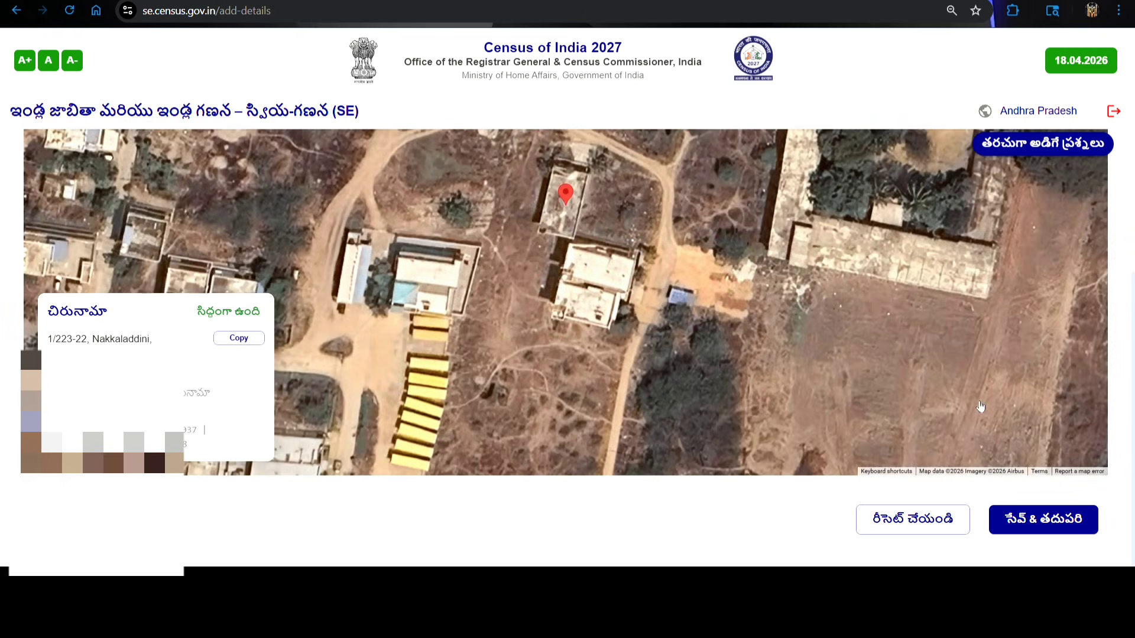
pyautogui.click(1040, 517)
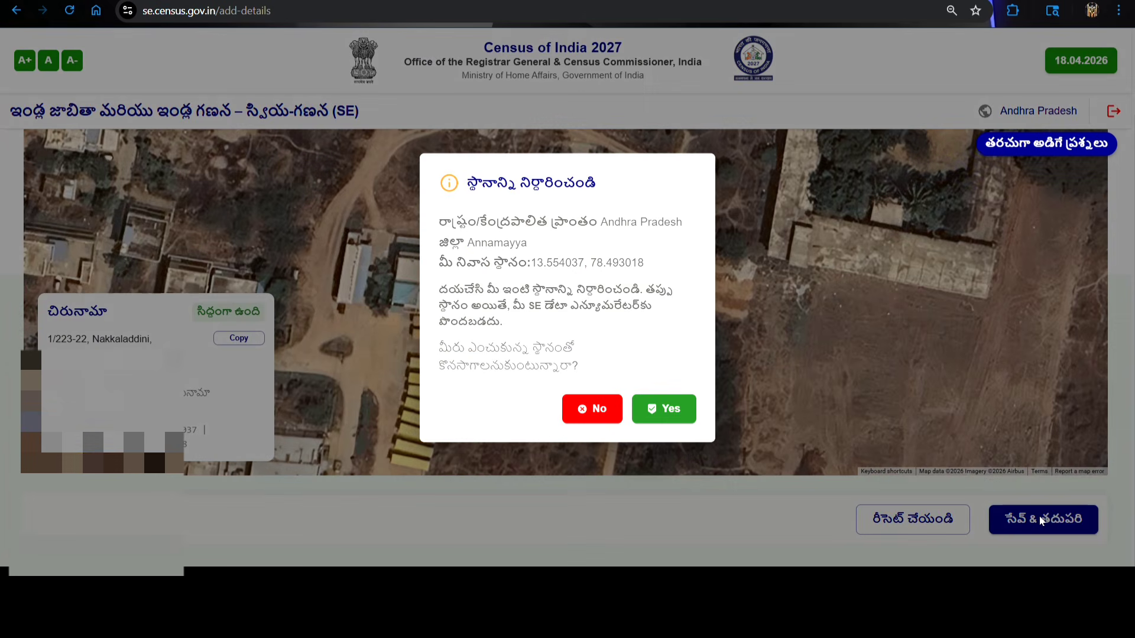
pyautogui.click(683, 416)
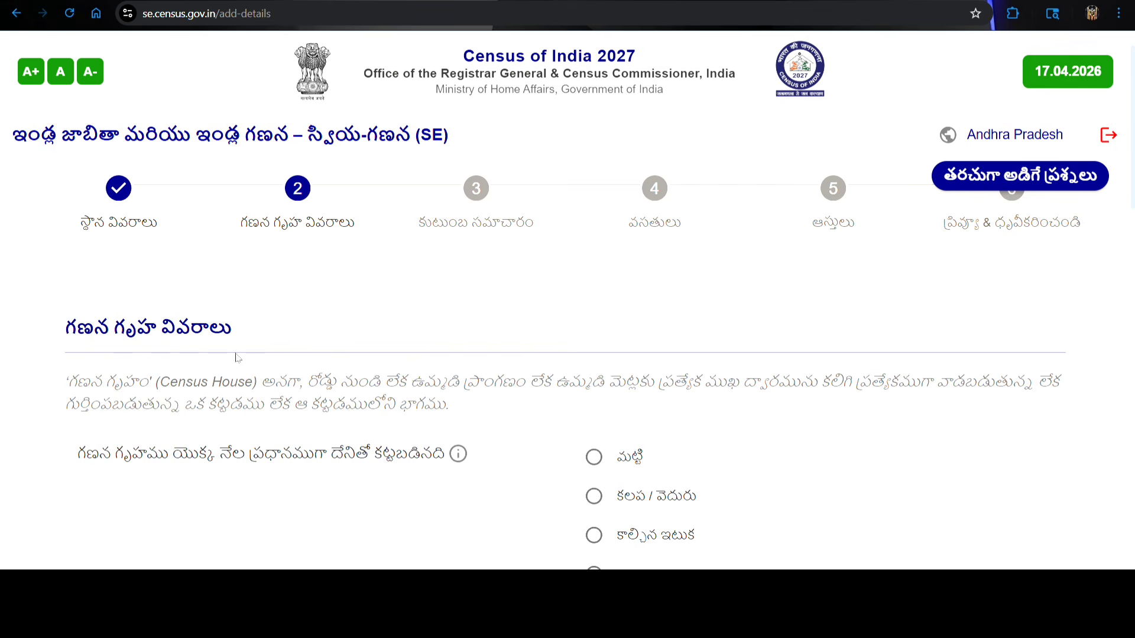
# Step: Choose రాయి (stone) as the census house's predominant floor material
pyautogui.scroll(-2, 288, 360)
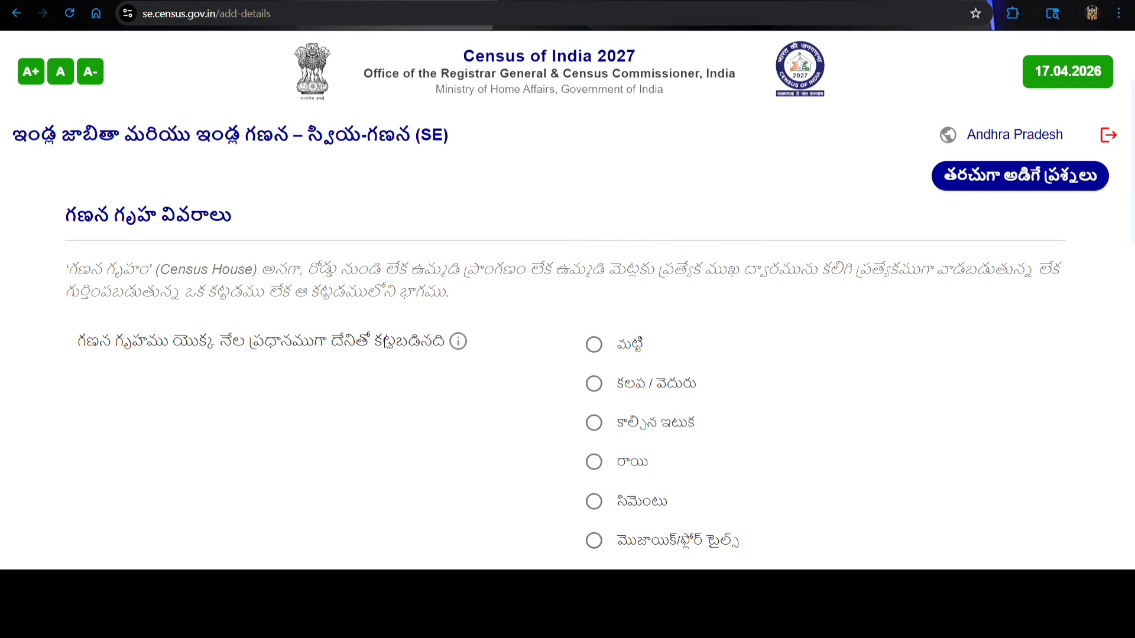
pyautogui.scroll(-1, 685, 404)
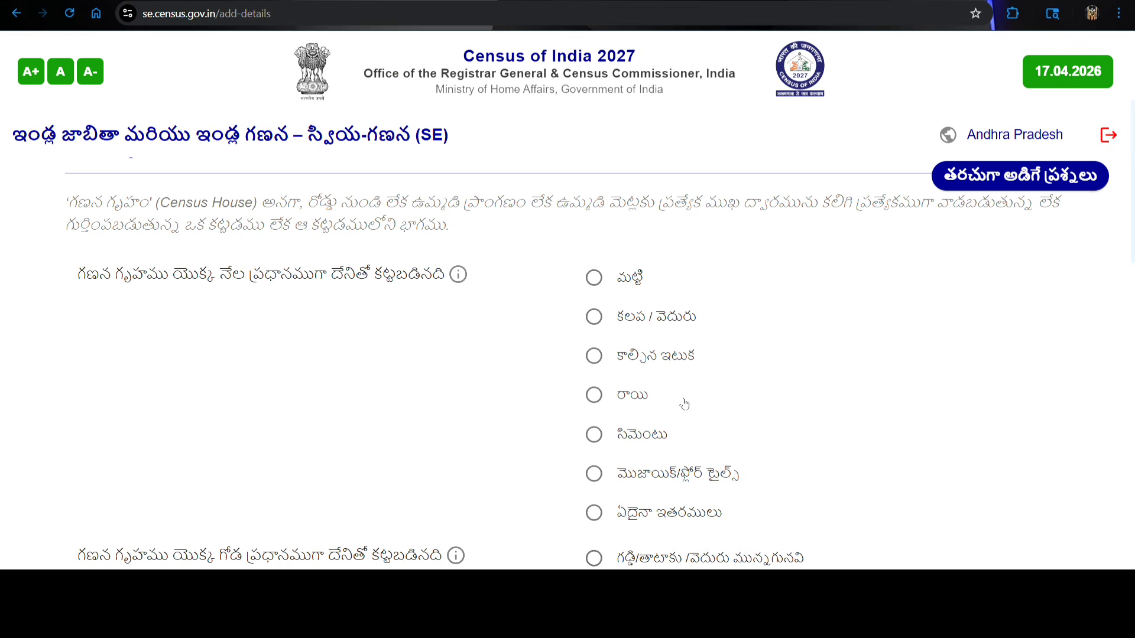
pyautogui.scroll(-1, 684, 404)
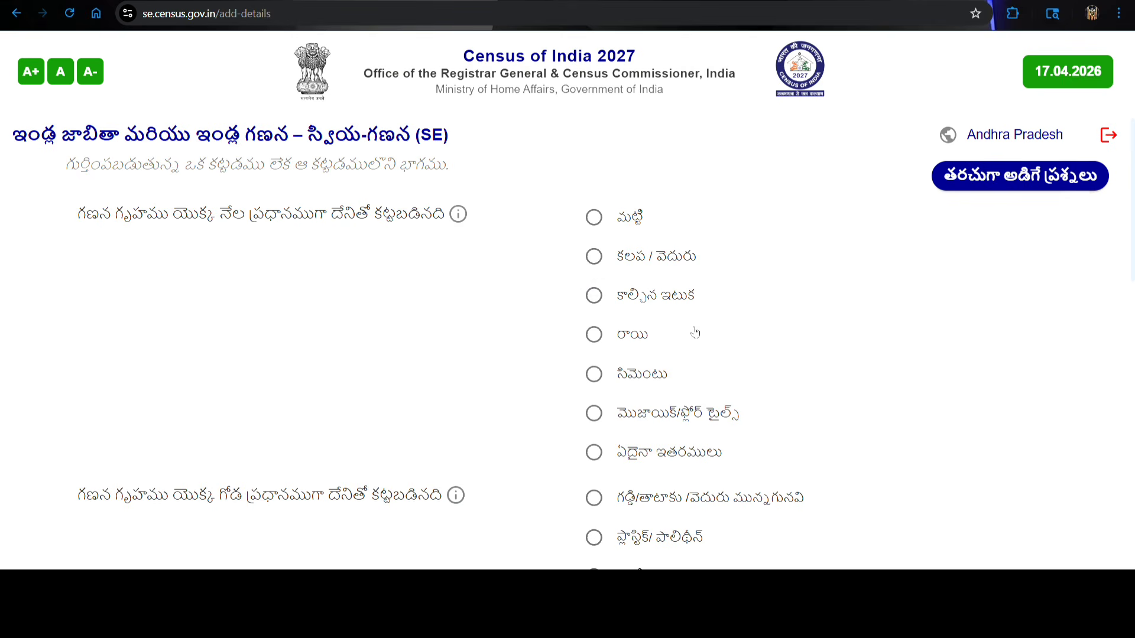
pyautogui.click(594, 335)
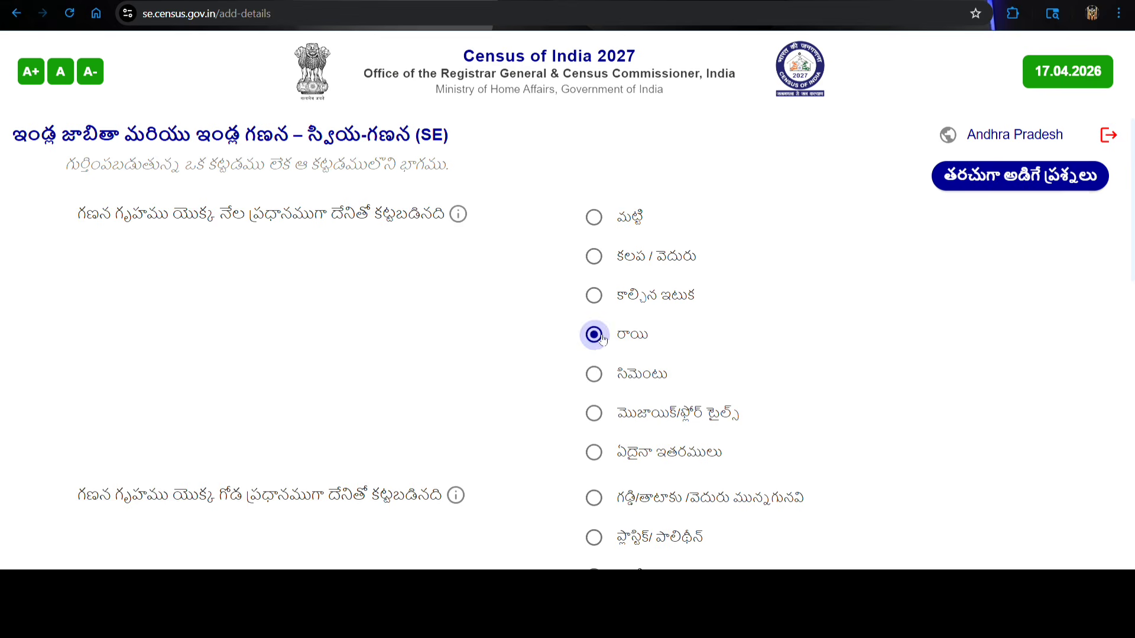
# Step: Choose కాల్చిన ఇటుక (burnt brick) as the census house's predominant wall material
pyautogui.scroll(-2, 602, 339)
pyautogui.scroll(-1, 602, 339)
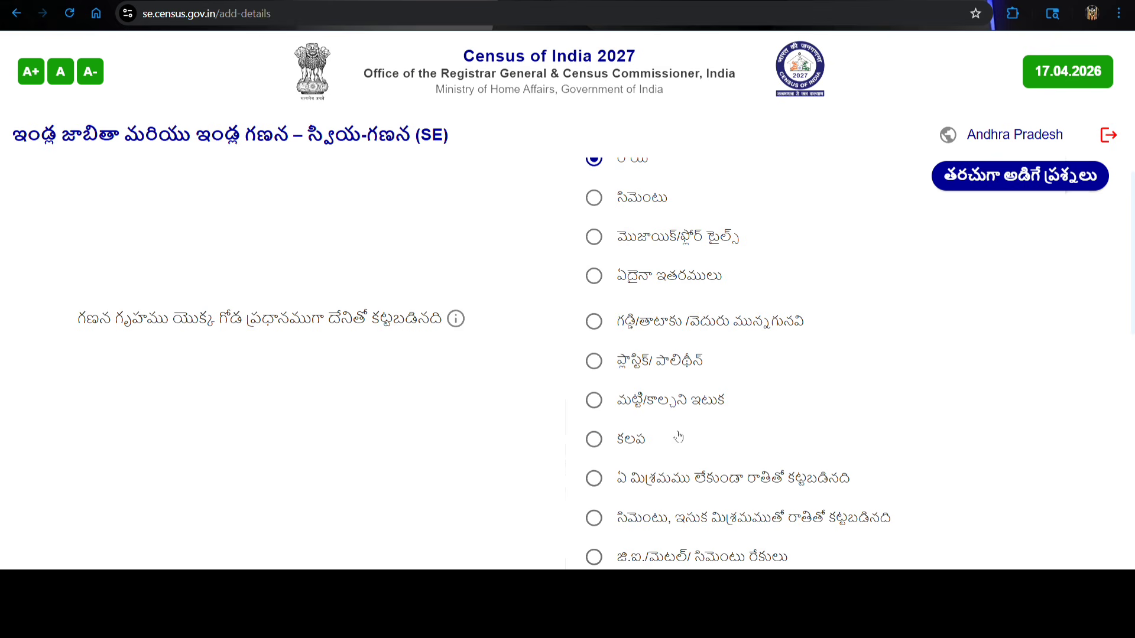
pyautogui.scroll(-2, 679, 436)
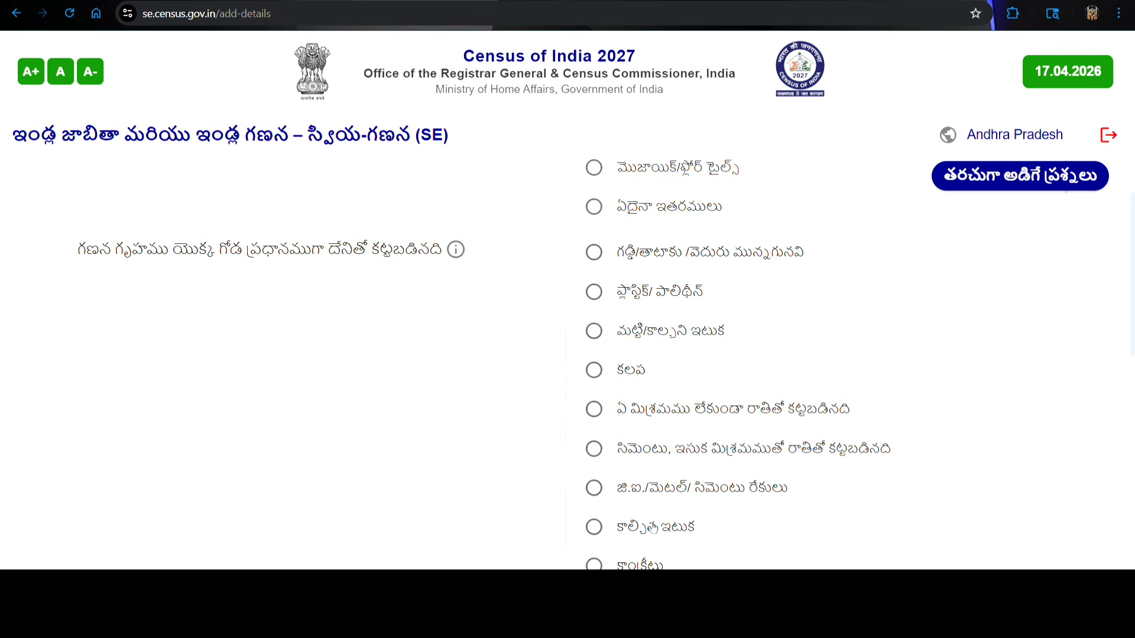
pyautogui.click(594, 527)
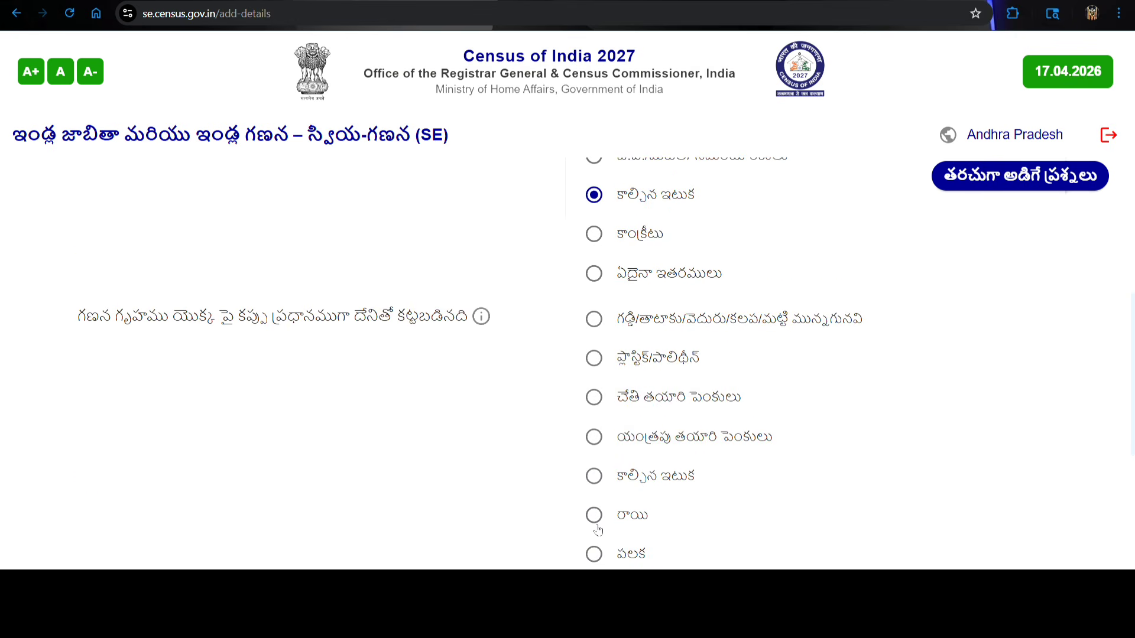
# Step: Choose కాంక్రీటు (concrete) as the census house's predominant roof material
pyautogui.scroll(-1, 598, 531)
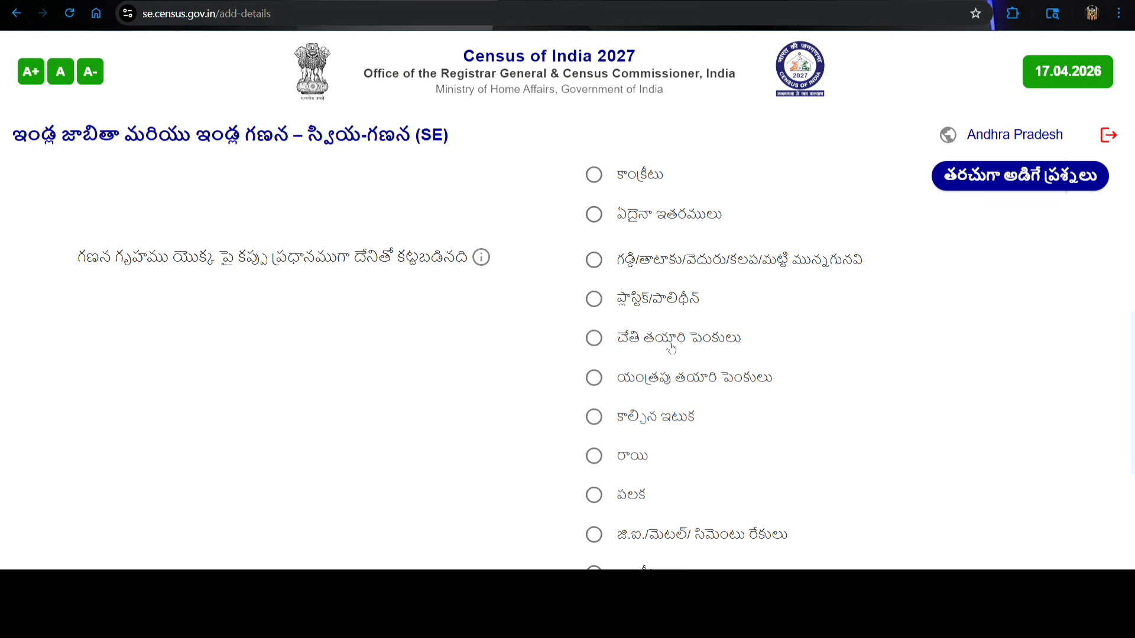
pyautogui.scroll(-1, 594, 462)
pyautogui.scroll(-1, 594, 462)
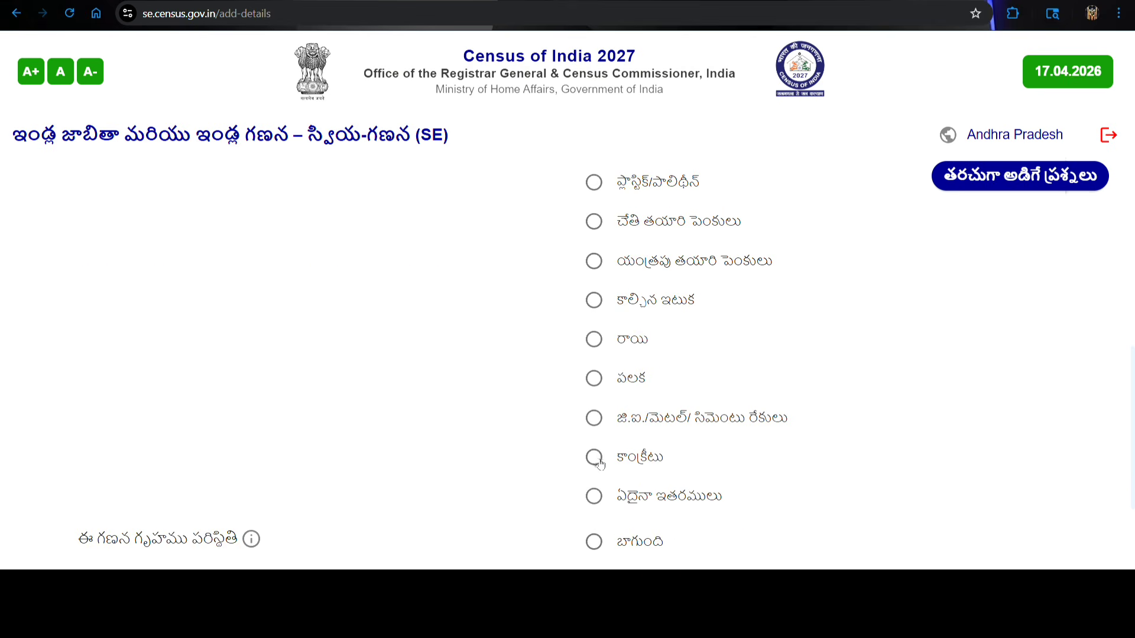
pyautogui.click(594, 458)
# Step: Set the census house's condition to బాగుంది (good), then save the house details and confirm proceeding
pyautogui.scroll(-3, 598, 462)
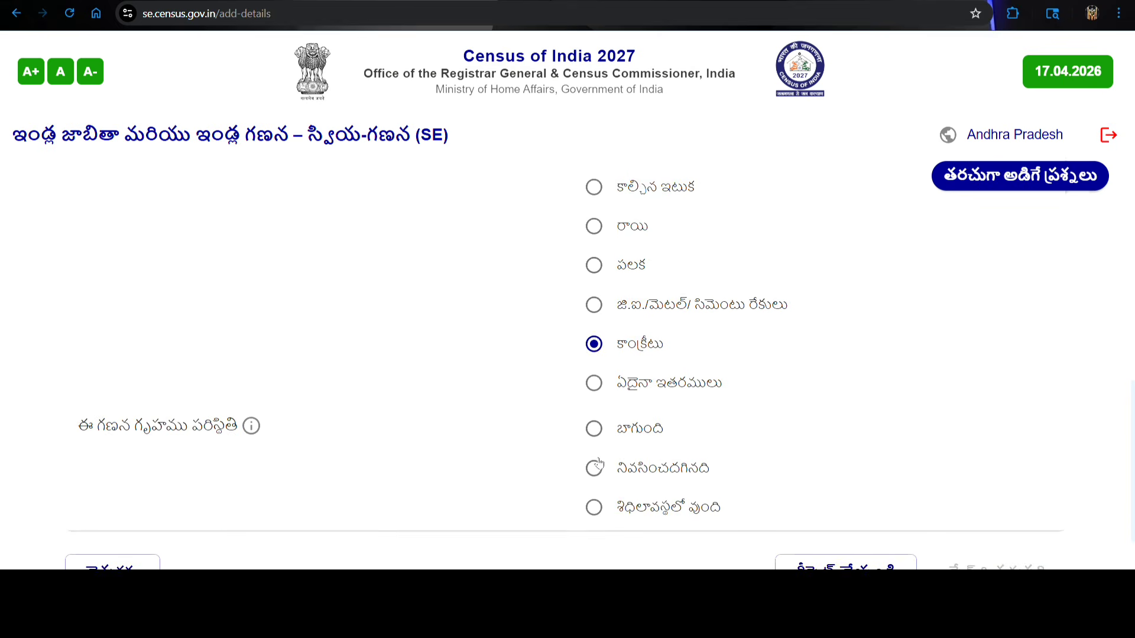
pyautogui.scroll(-1, 599, 463)
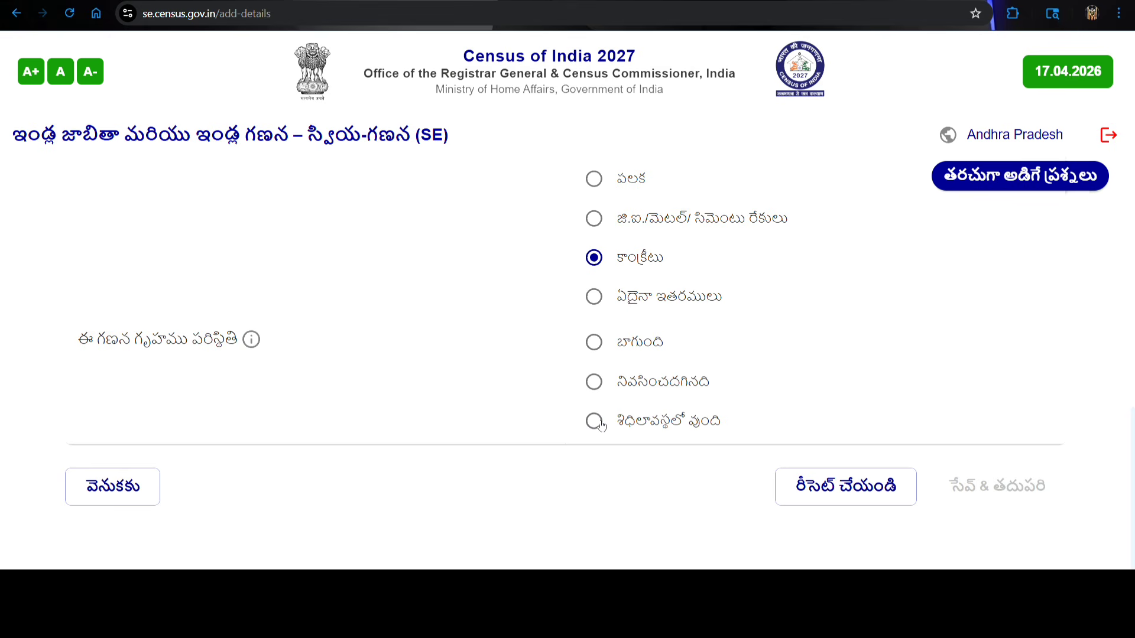
pyautogui.click(596, 343)
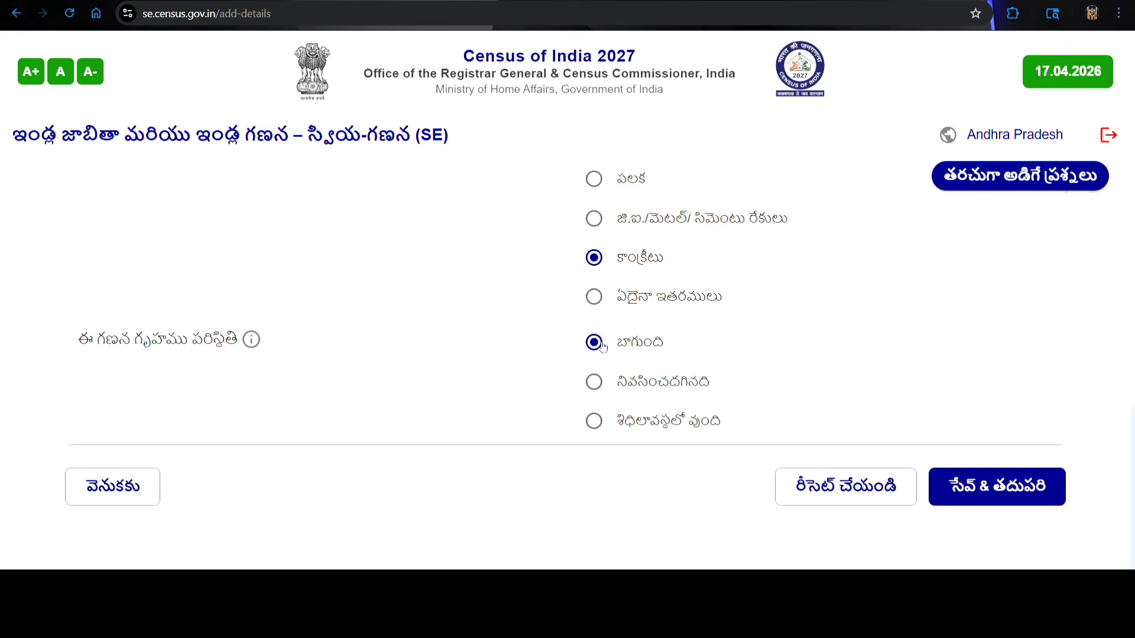
pyautogui.click(999, 489)
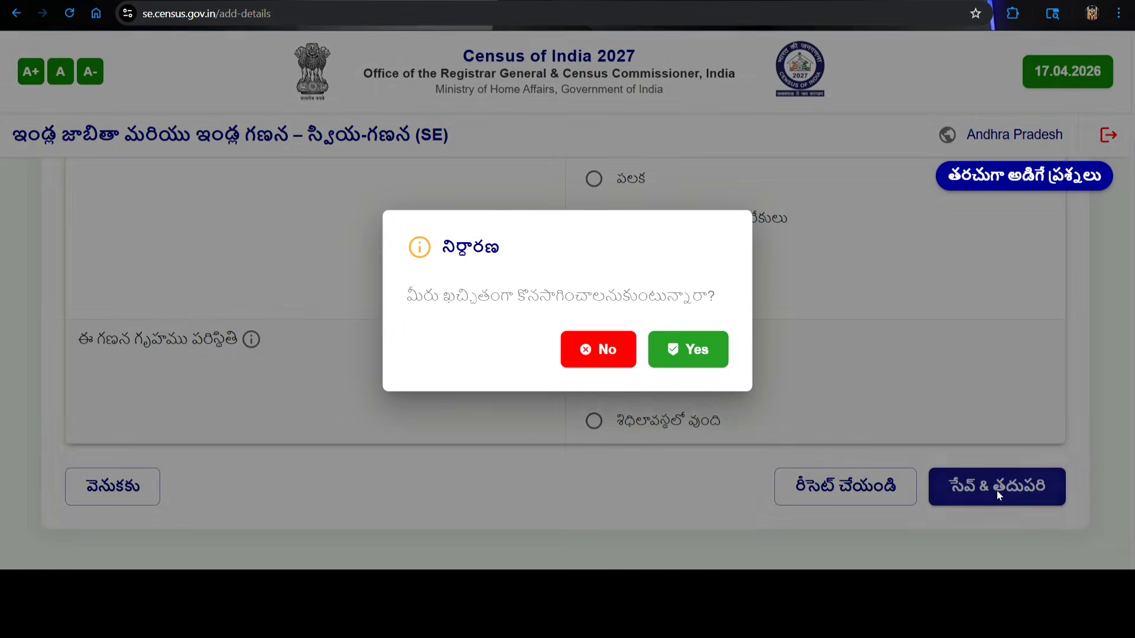
pyautogui.click(705, 359)
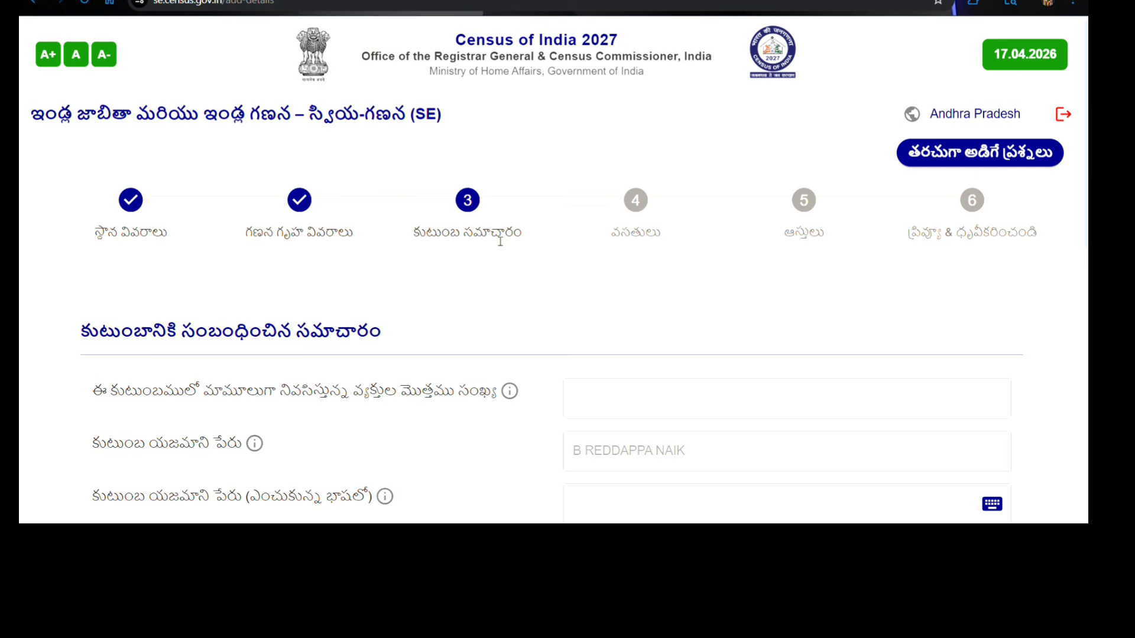
# Step: Enter 3 as the total number of persons normally residing in the household
pyautogui.scroll(-2, 500, 242)
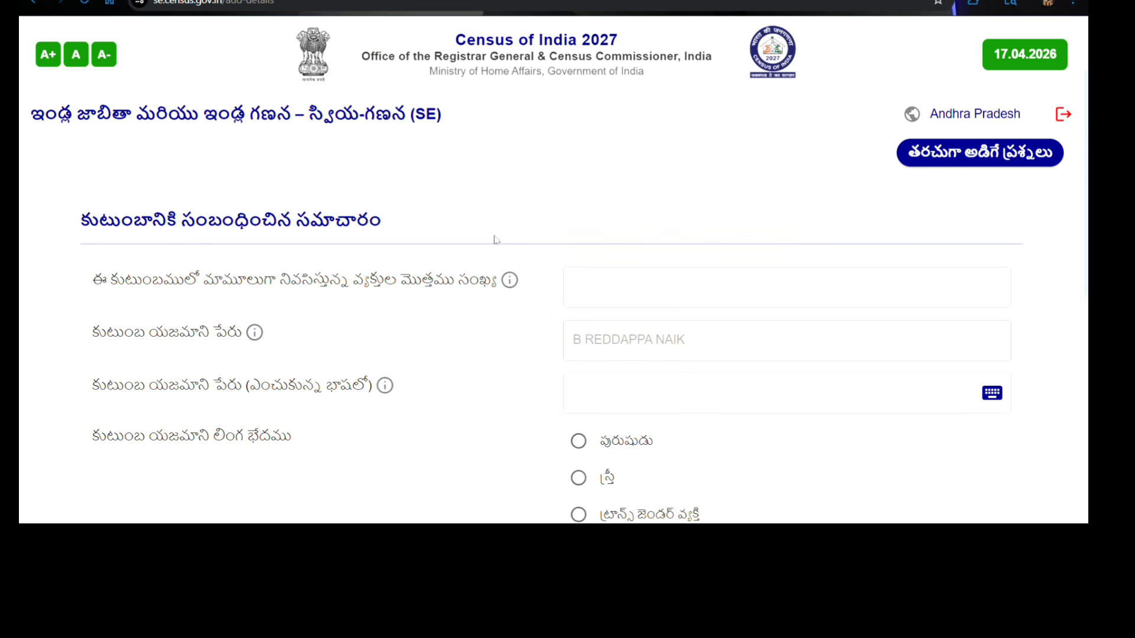
pyautogui.scroll(-2, 496, 239)
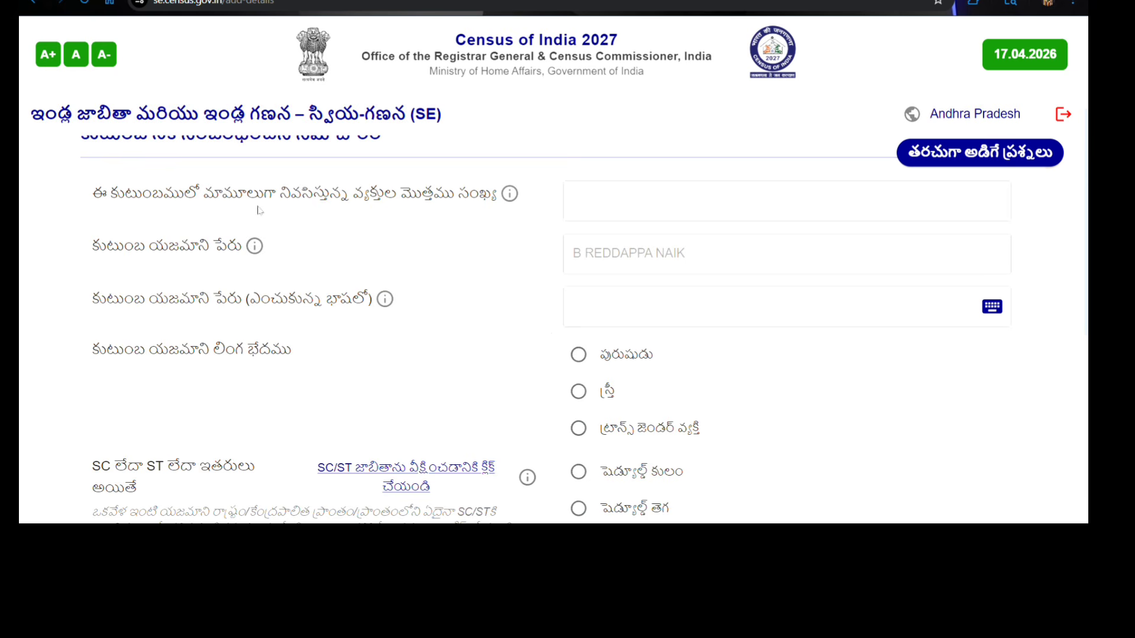
pyautogui.click(634, 202)
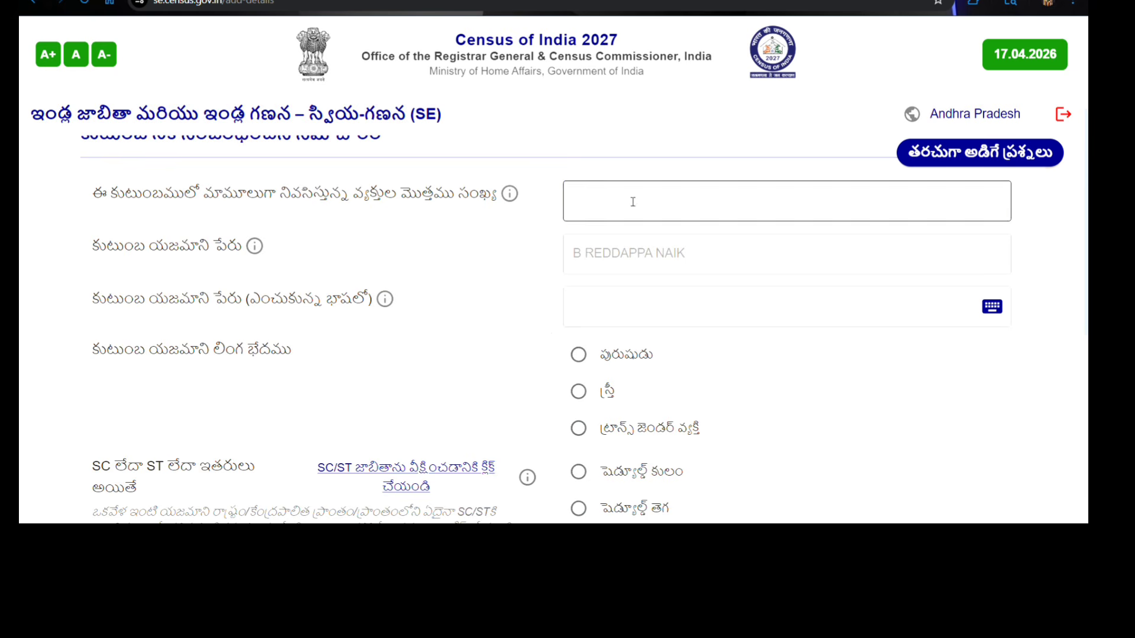
pyautogui.write('3')
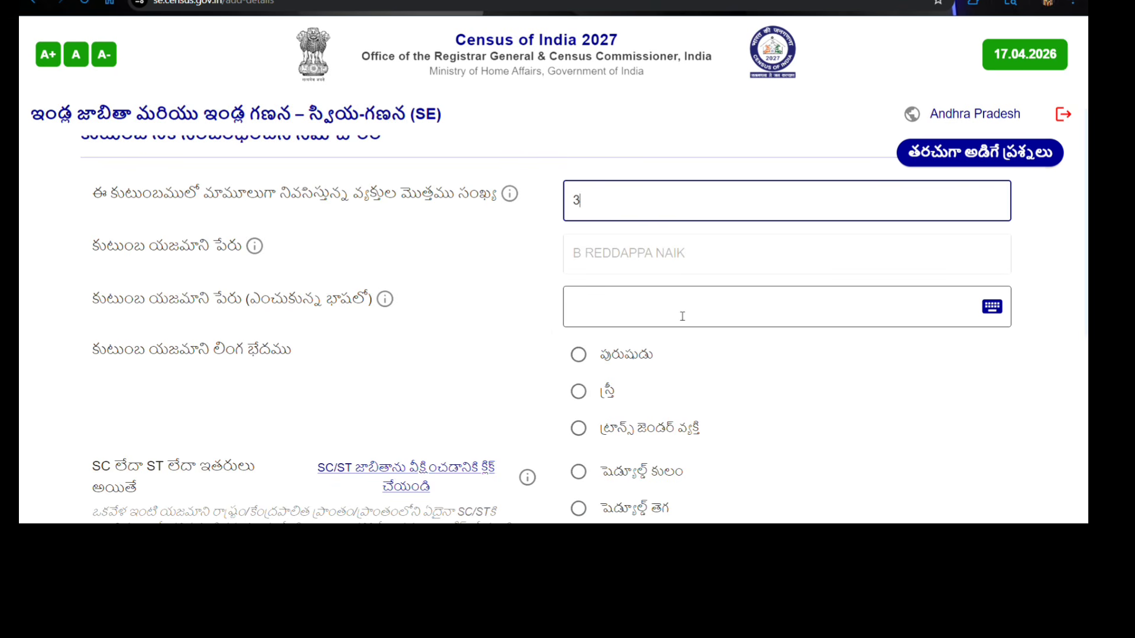
# Step: Enter the household head's name in Telugu and choose పురుషుడు (male) as the head's gender
pyautogui.click(993, 308)
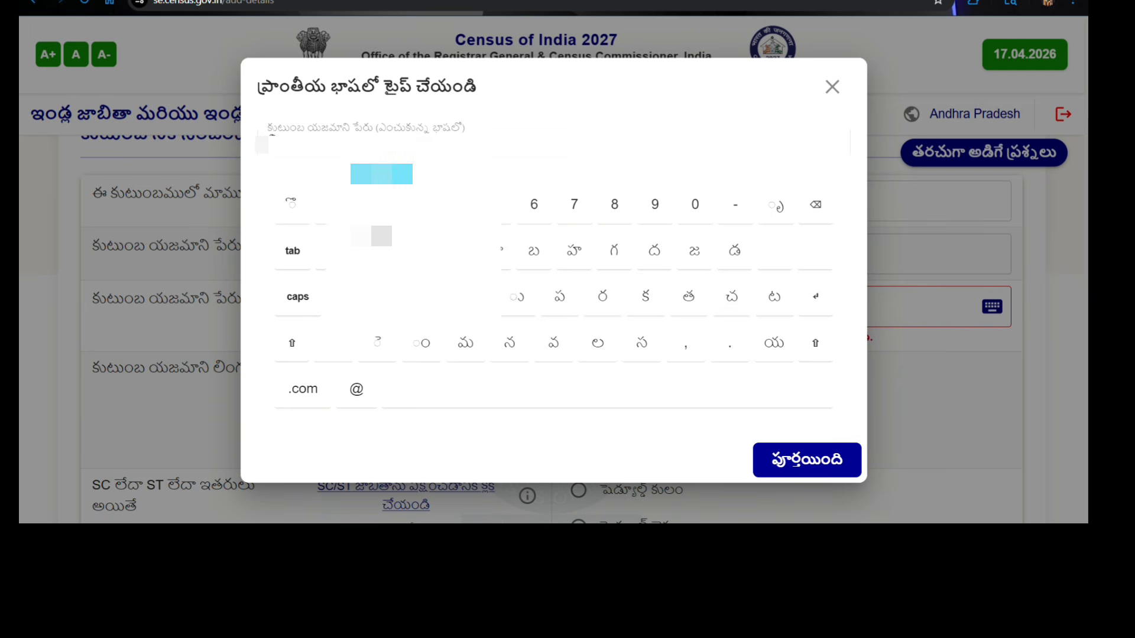
pyautogui.click(342, 150)
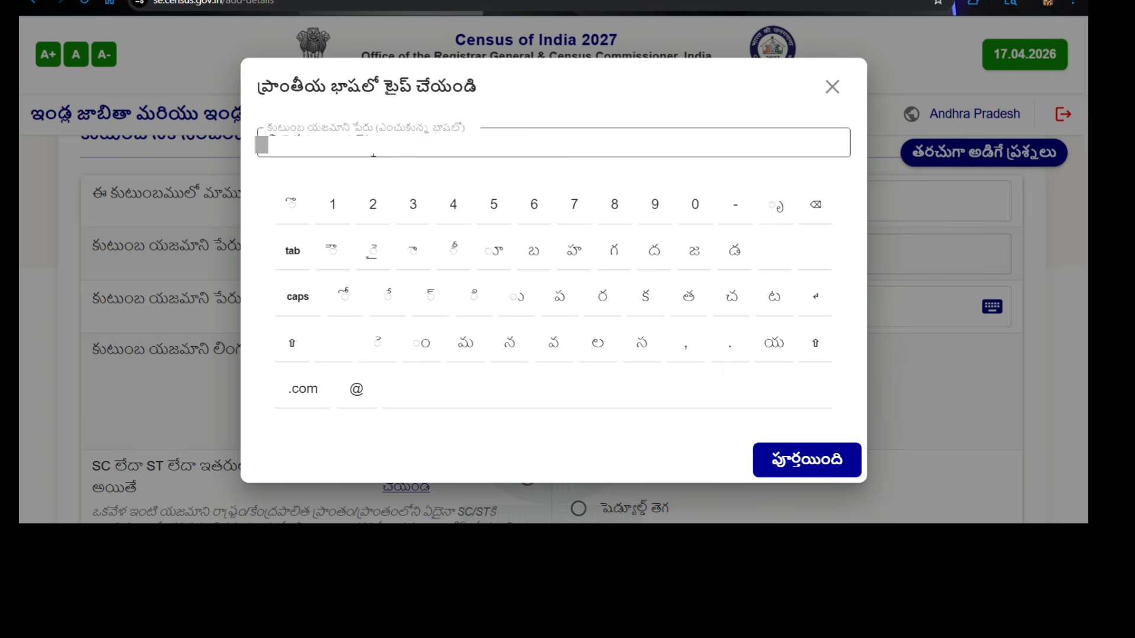
pyautogui.click(807, 459)
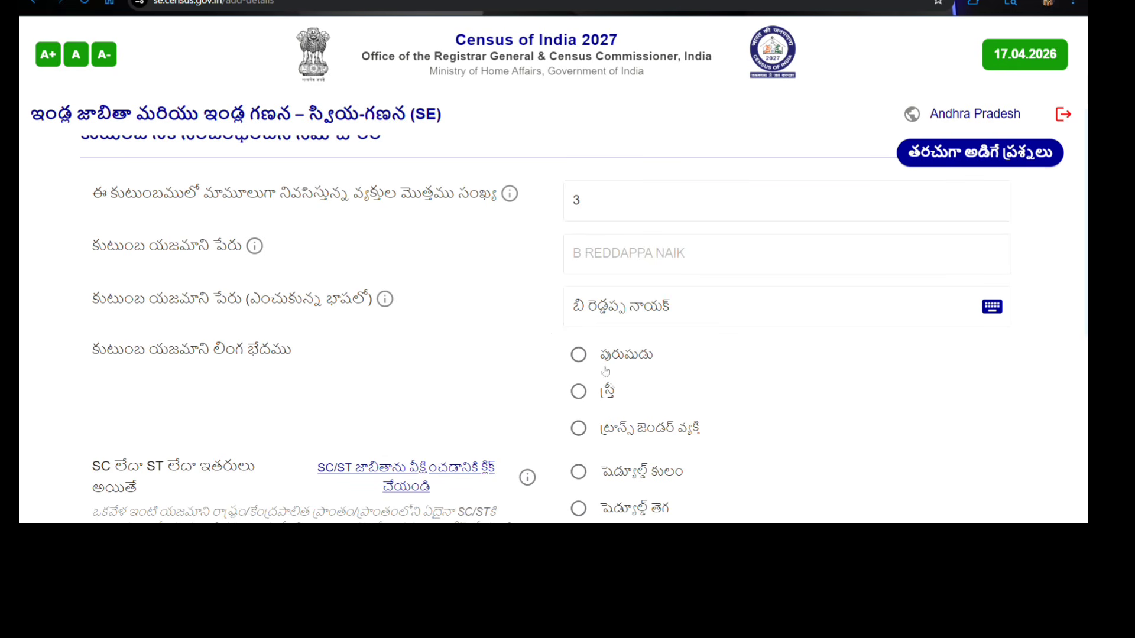
pyautogui.click(586, 358)
# Step: Consult the SC/ST list and choose షెడ్యూల్డ్ తెగ (Scheduled Tribe) as the household head's category
pyautogui.scroll(-3, 189, 297)
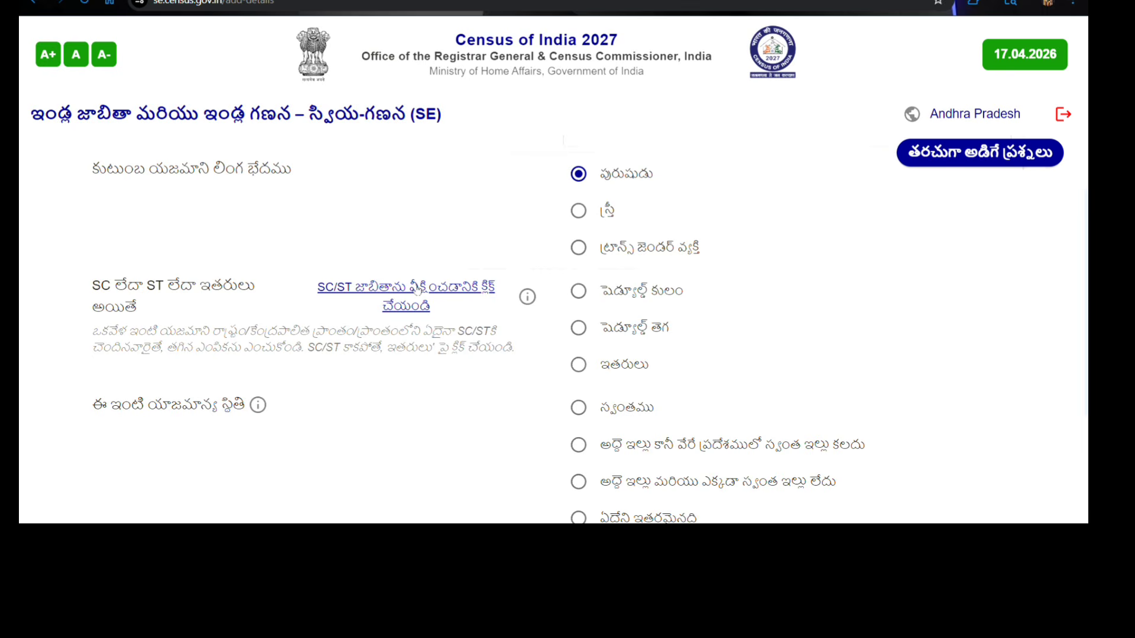
pyautogui.click(414, 288)
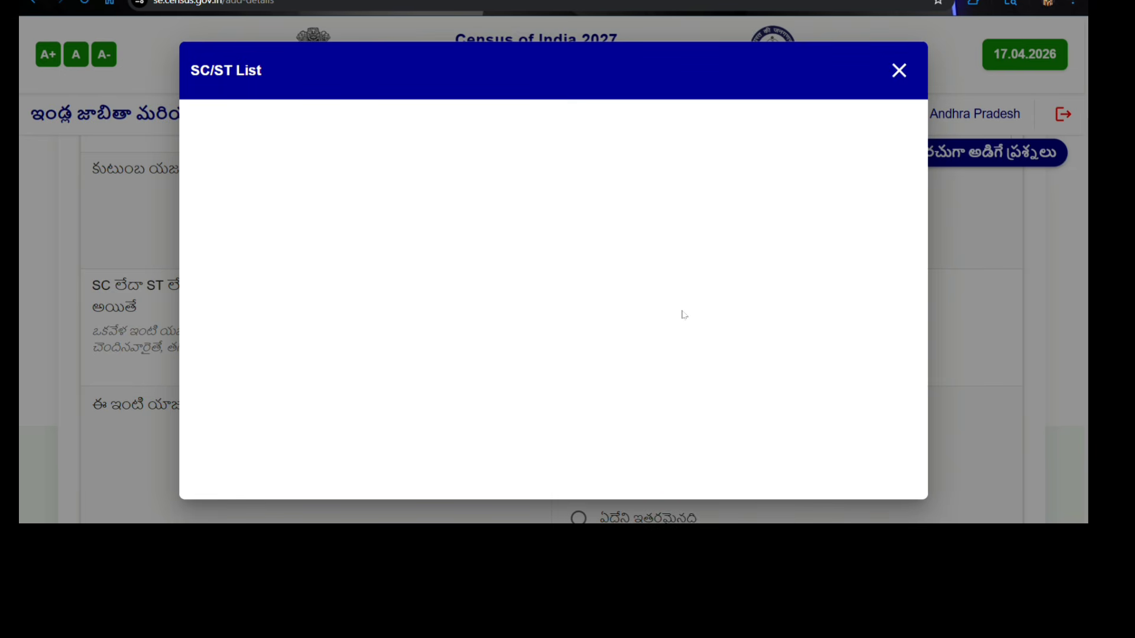
pyautogui.click(900, 71)
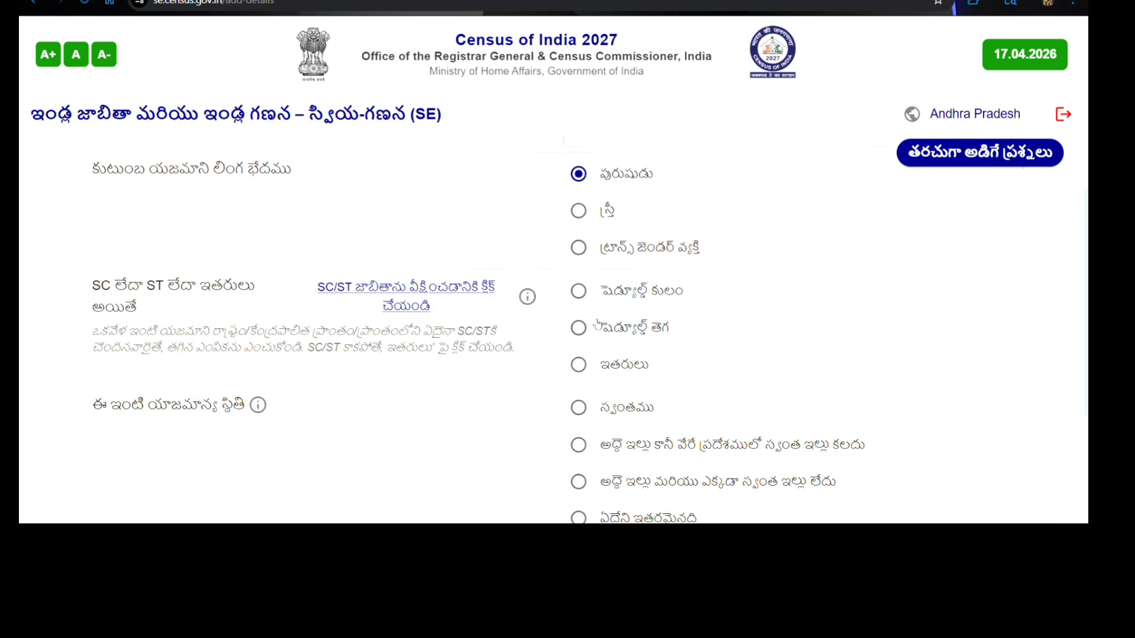
pyautogui.scroll(-1, 597, 324)
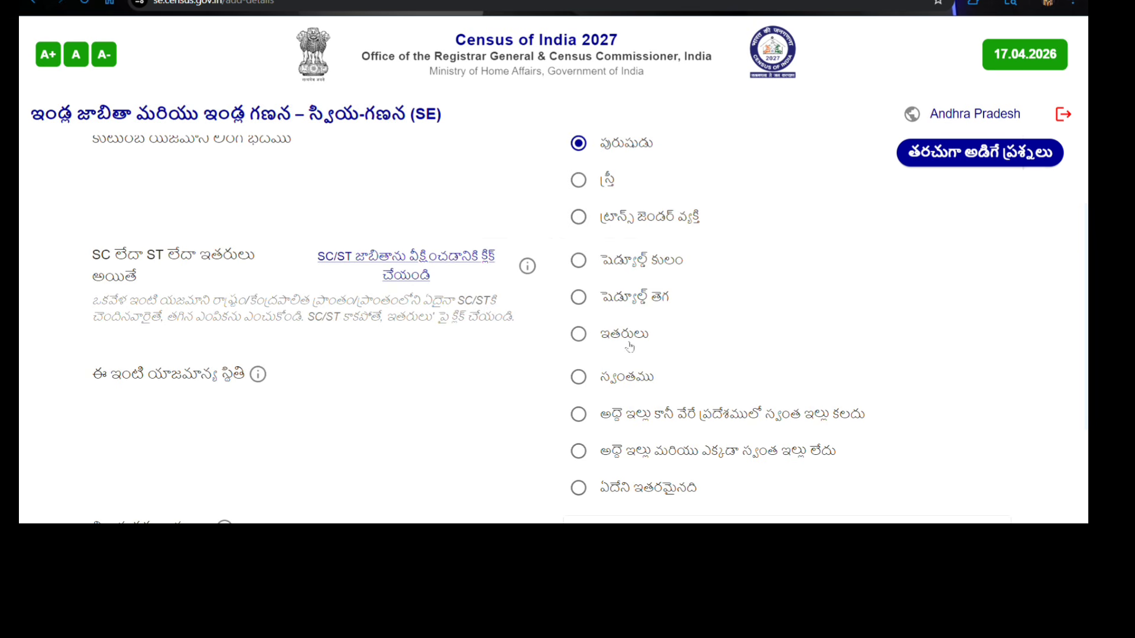
pyautogui.click(582, 301)
# Step: Set the house's ownership status to స్వంతము (owned) and enter 3 as the number of dwelling rooms
pyautogui.scroll(-2, 514, 380)
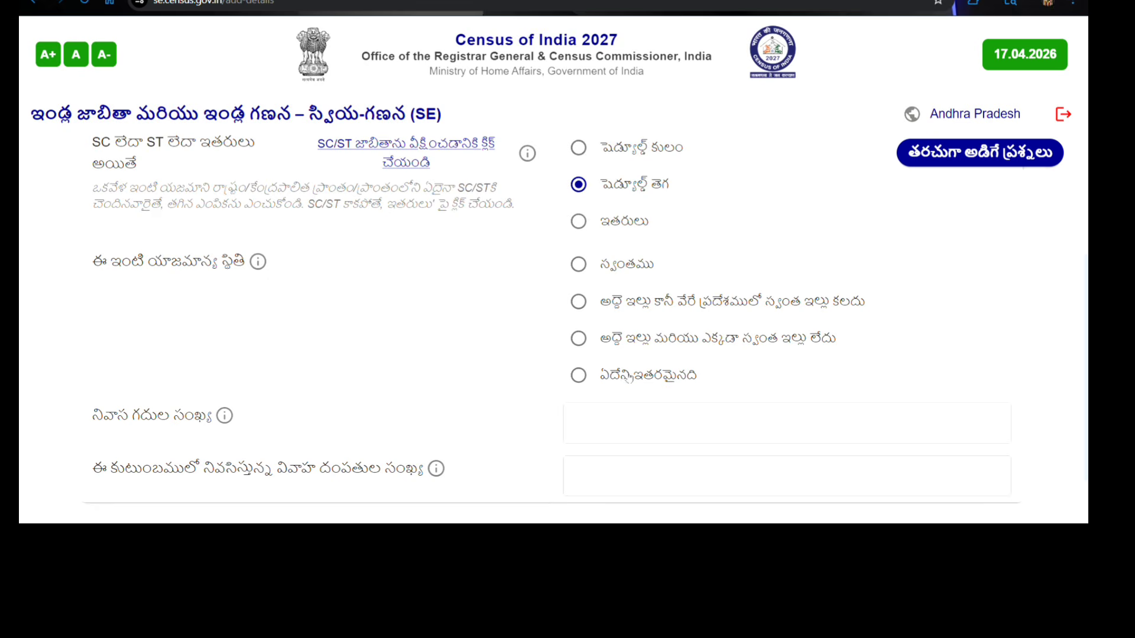
pyautogui.click(583, 266)
pyautogui.scroll(-2, 583, 266)
pyautogui.moveTo(224, 323)
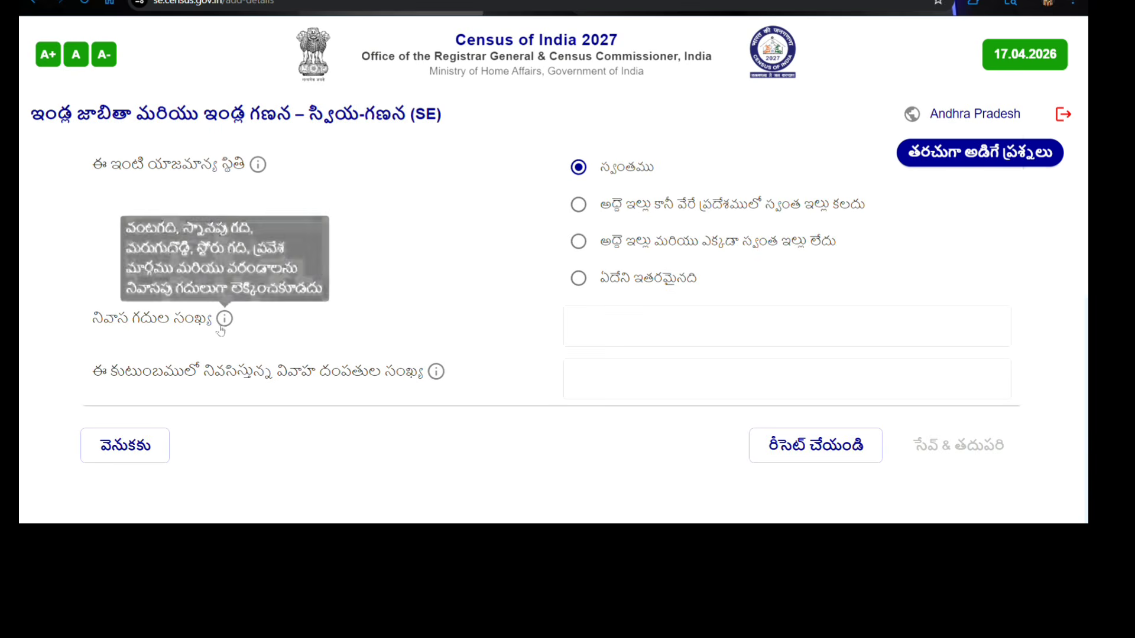
pyautogui.click(638, 334)
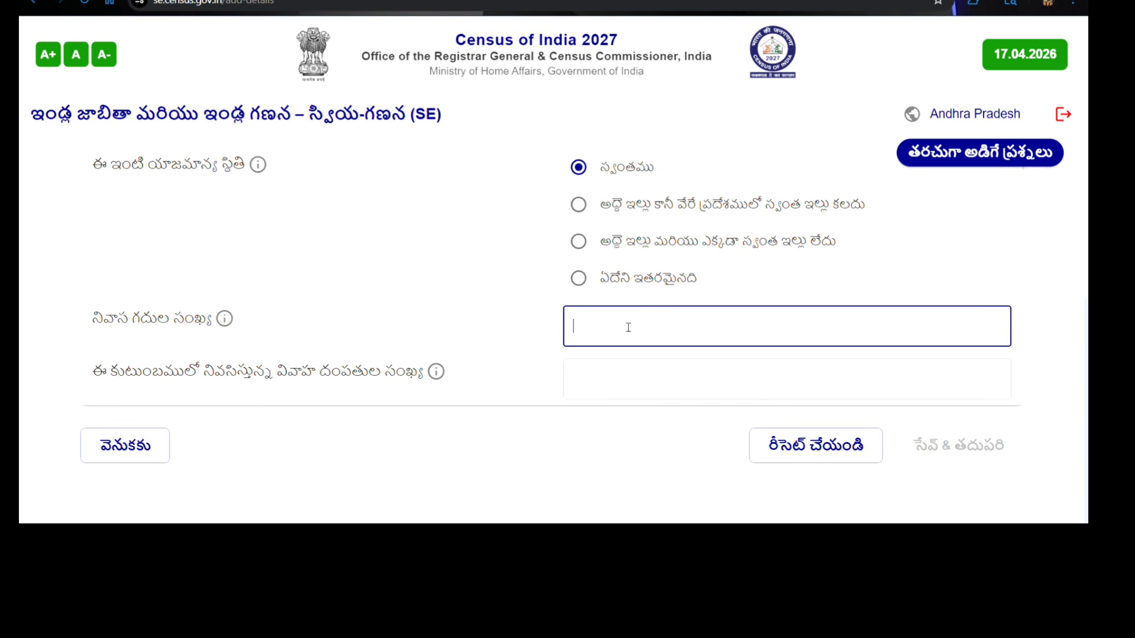
pyautogui.write('3')
pyautogui.click(520, 353)
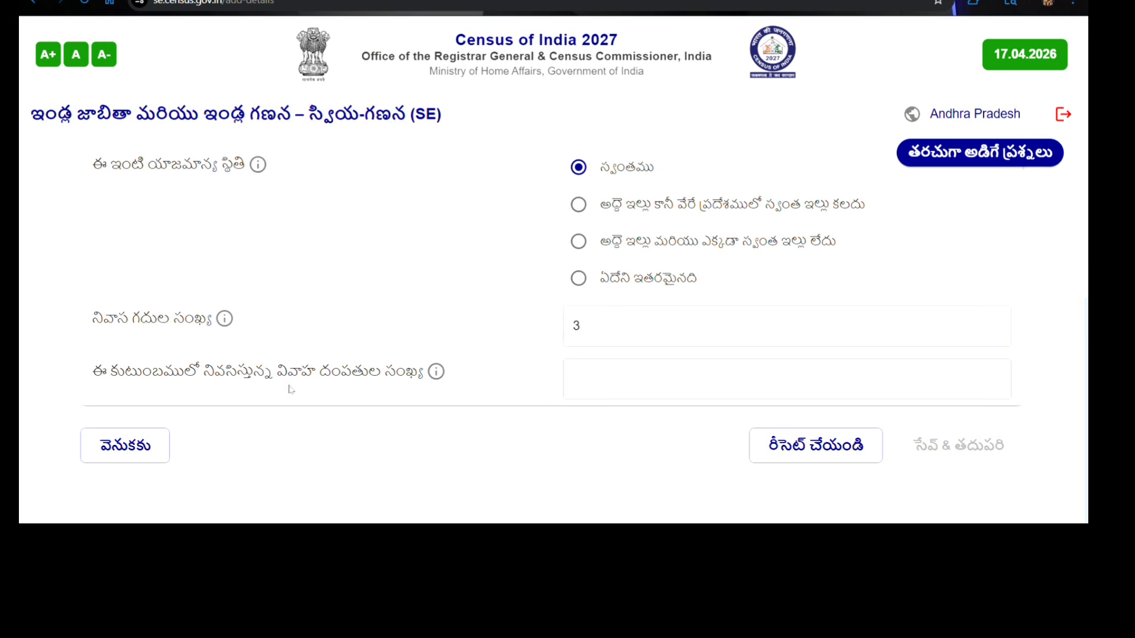
# Step: Enter 1 as the number of married couples in the household, then save the household information and proceed to the amenities section
pyautogui.click(585, 371)
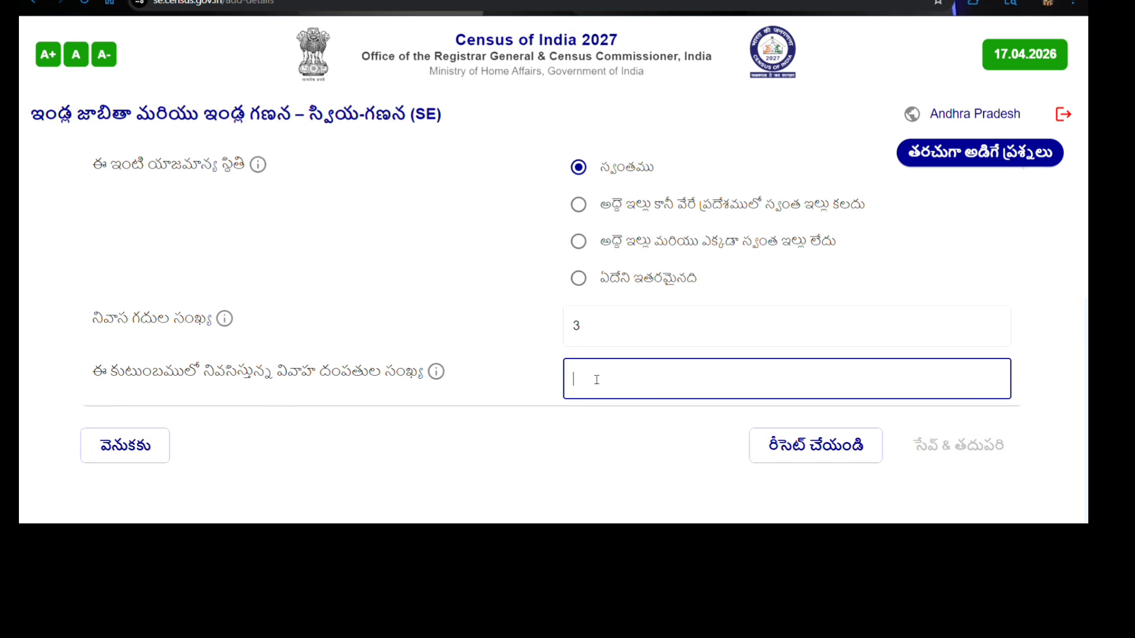
pyautogui.write('1')
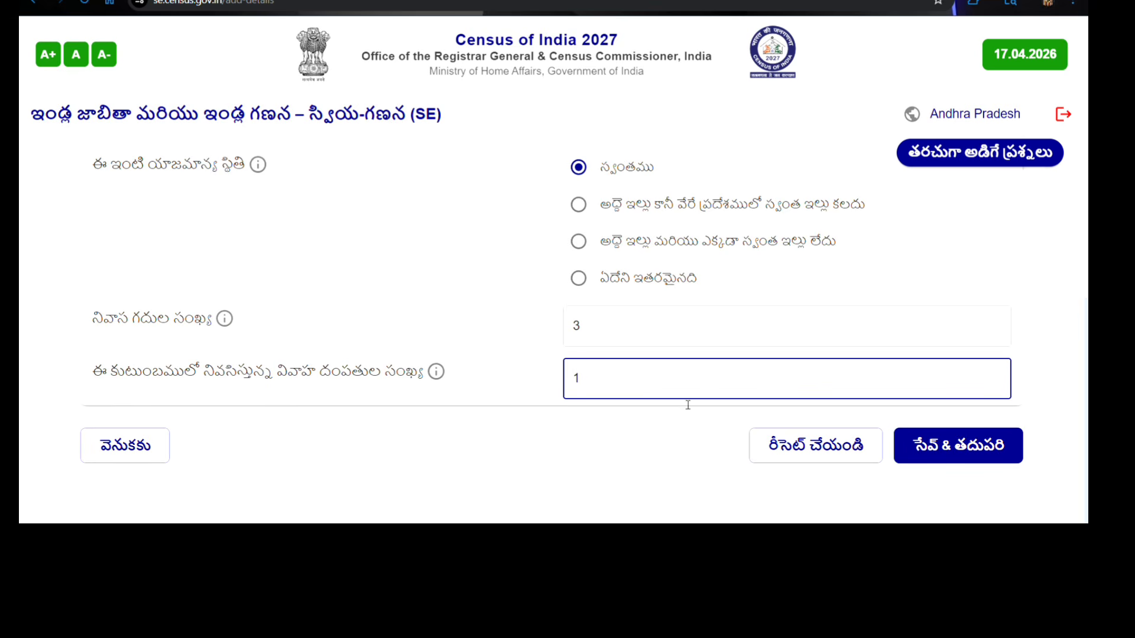
pyautogui.click(950, 451)
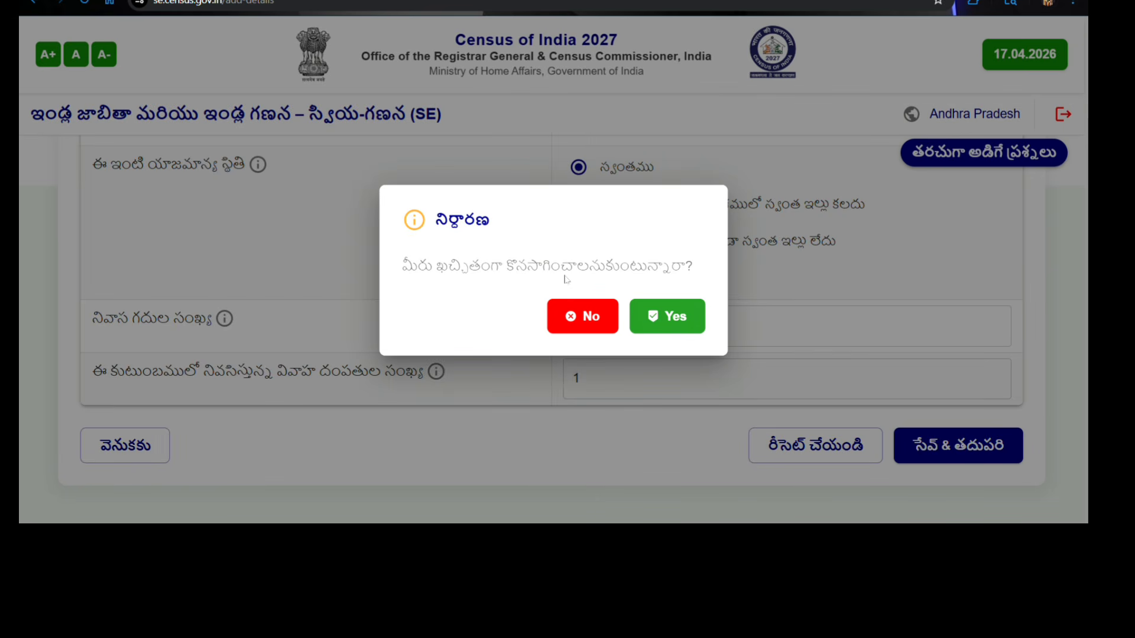
pyautogui.click(674, 321)
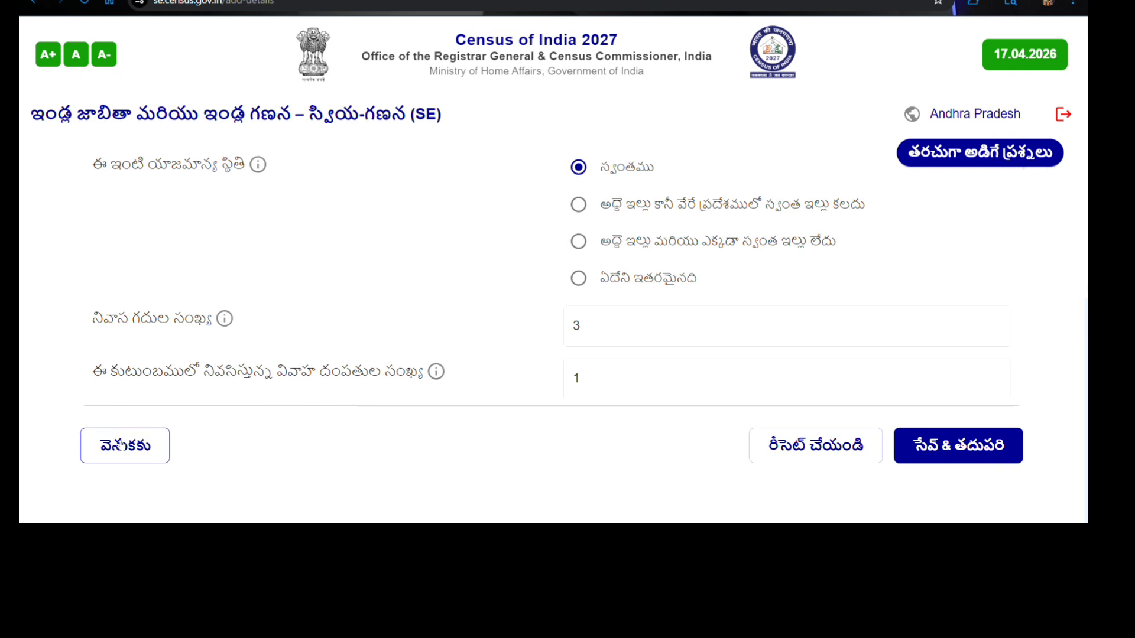
pyautogui.click(949, 455)
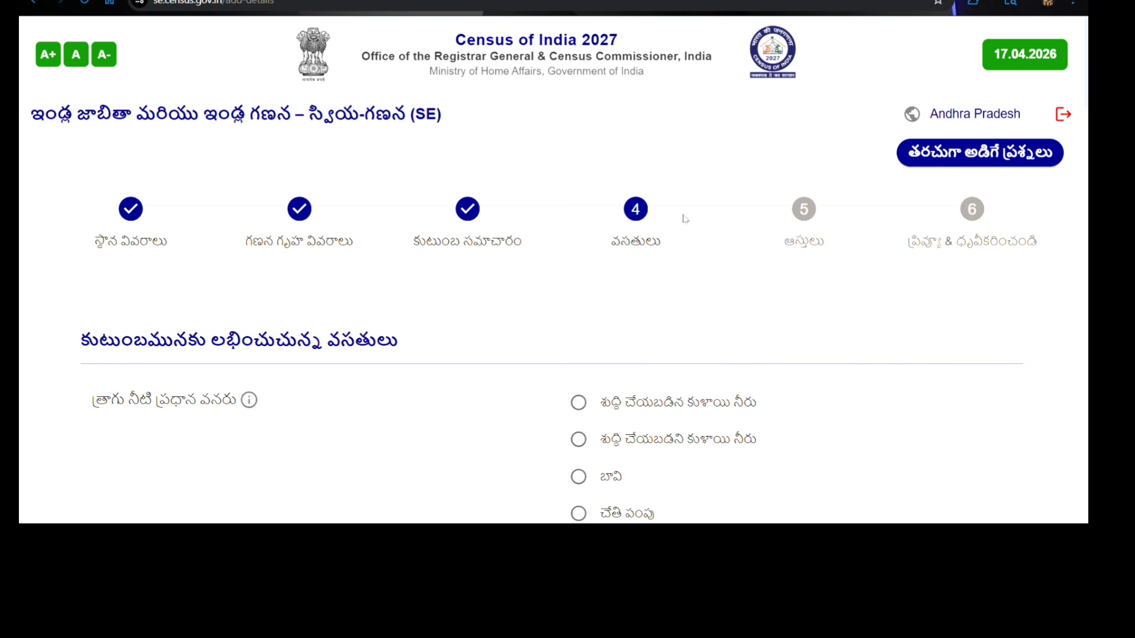
# Step: Choose ప్యాకేజ్డ్/బాటిల్ నీరు (packaged/bottled water) as the household's main source of drinking water, after consulting the question's help note
pyautogui.scroll(-2, 652, 317)
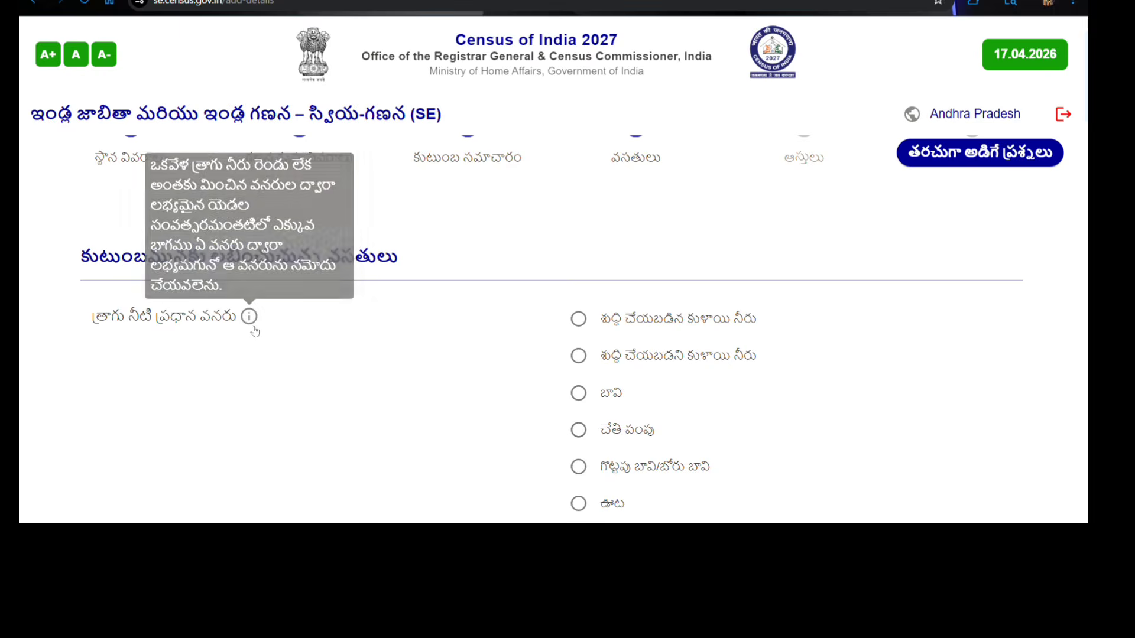
pyautogui.moveTo(250, 319)
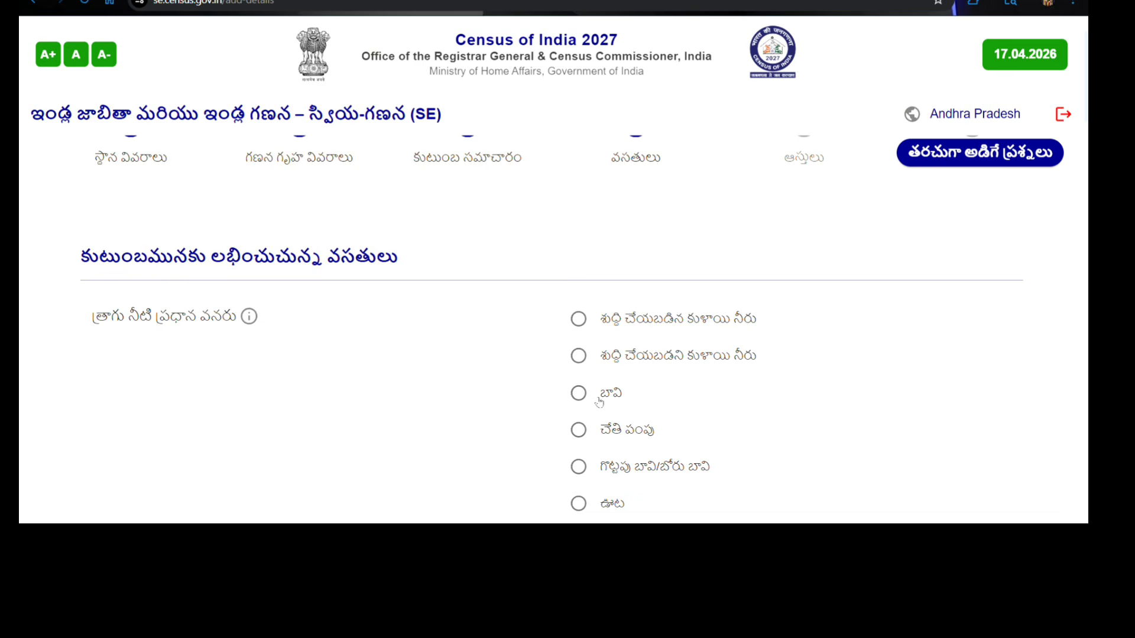
pyautogui.scroll(-1, 685, 424)
pyautogui.scroll(-2, 685, 424)
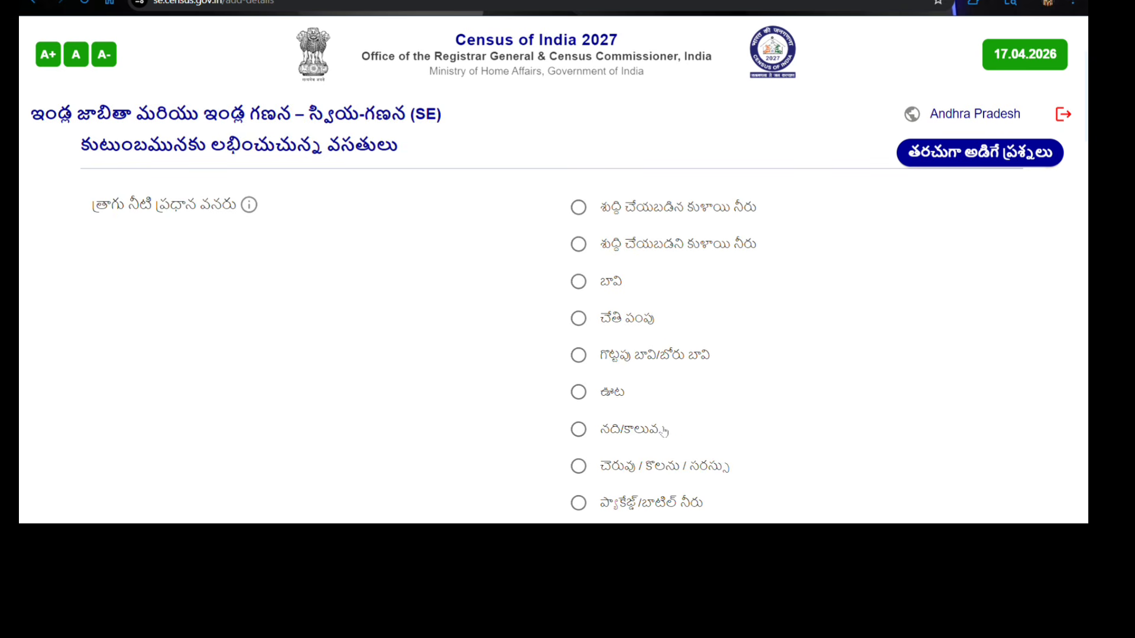
pyautogui.scroll(-2, 662, 431)
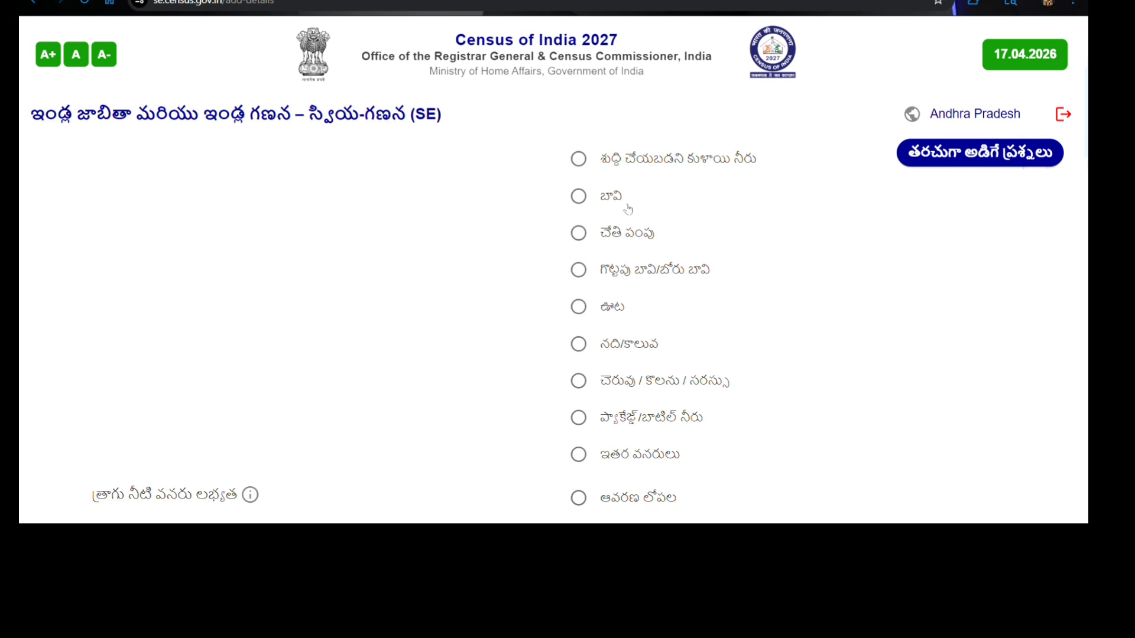
pyautogui.scroll(1, 627, 210)
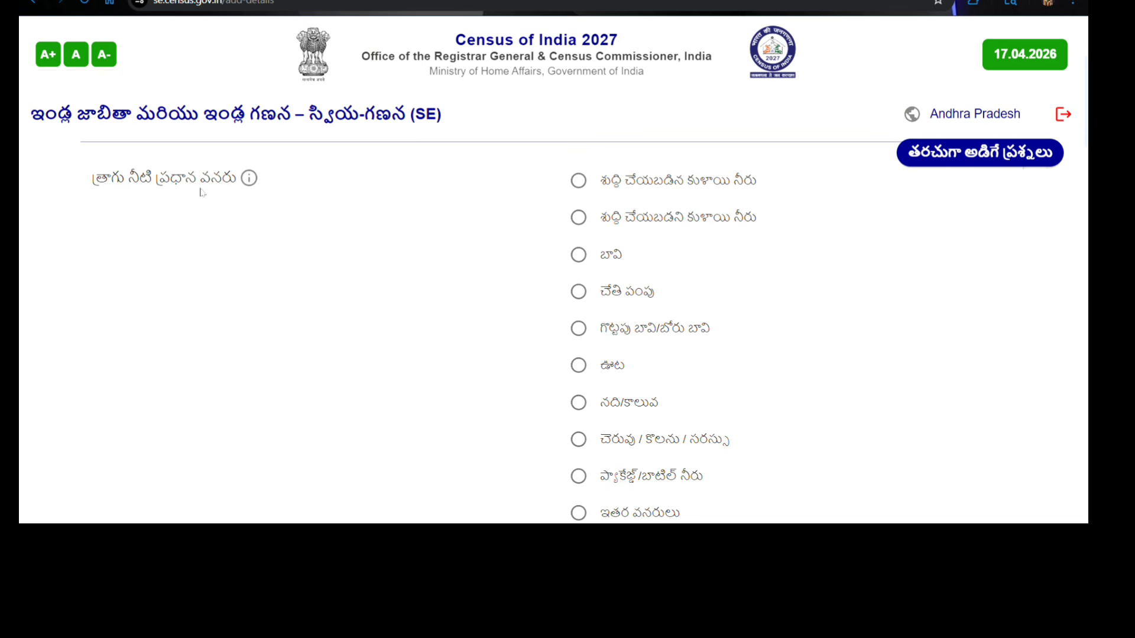
pyautogui.scroll(-1, 701, 346)
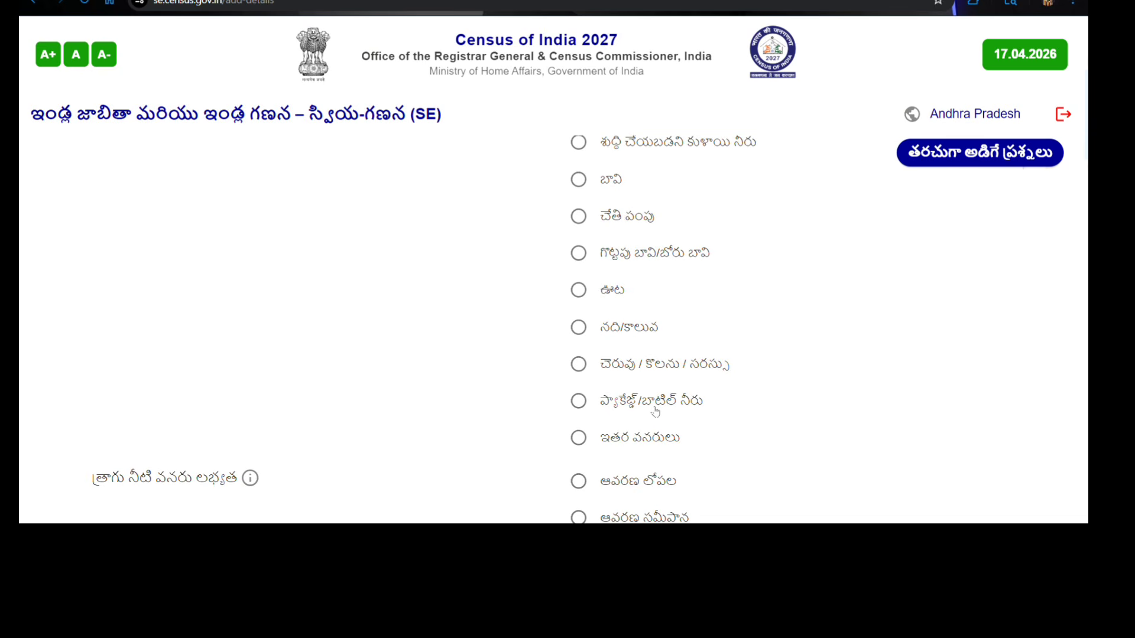
pyautogui.click(584, 408)
# Step: Set drinking water availability to ఆవరణ సమీపాన (near the premises) and the main lighting source to విద్యుచ్ఛక్తి (electricity)
pyautogui.scroll(-3, 642, 322)
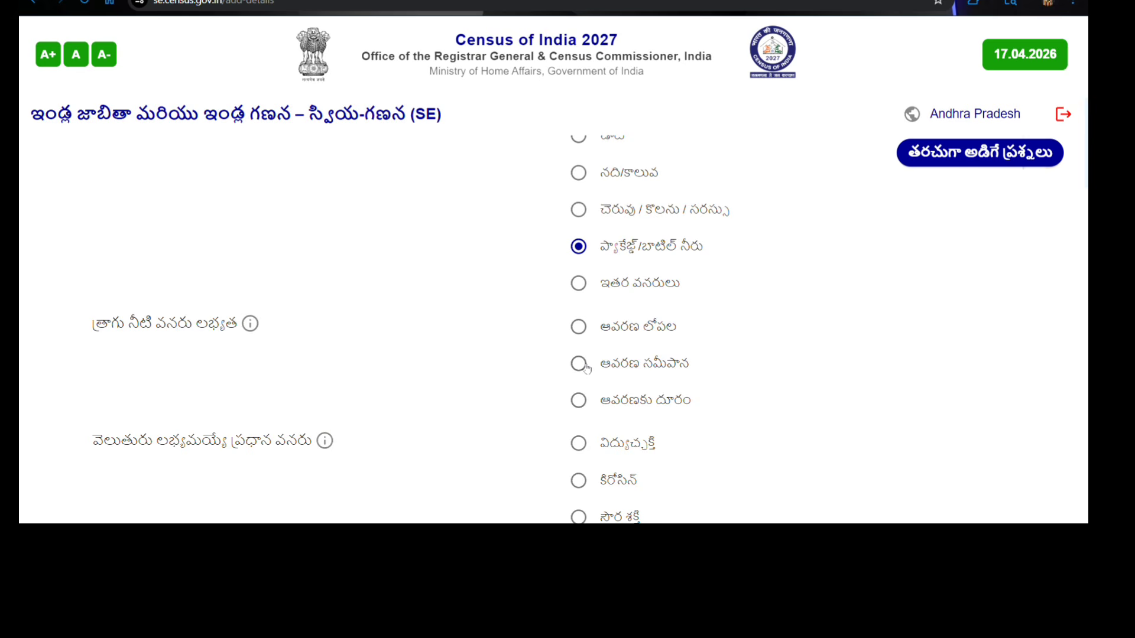
pyautogui.click(578, 363)
pyautogui.scroll(-1, 663, 408)
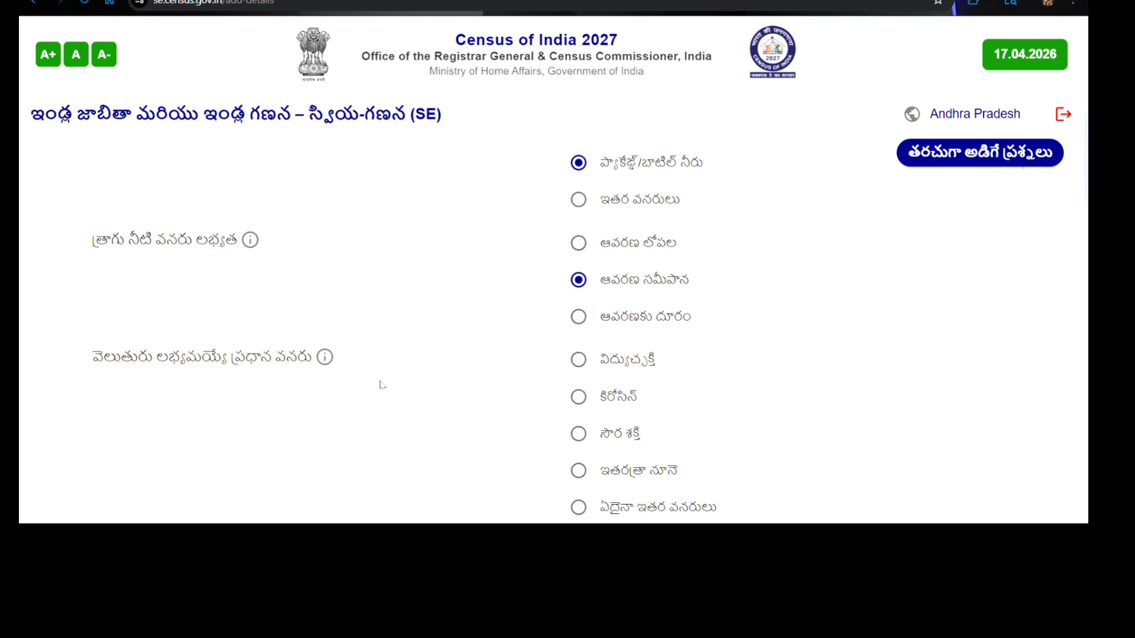
pyautogui.scroll(-2, 386, 390)
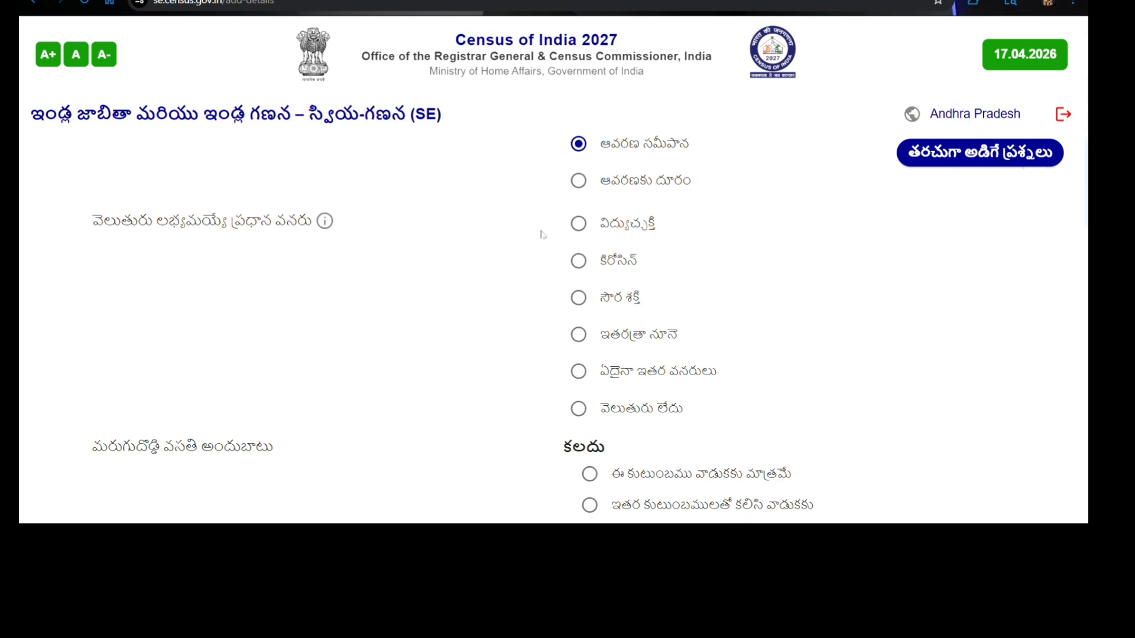
pyautogui.click(580, 227)
# Step: Set latrine access to ఈ కుటుంబము వాడుకకు మాత్రమే (exclusive to this household) and the flush latrine type to సెప్టిక్ ట్యాంకు (septic tank)
pyautogui.scroll(-3, 408, 344)
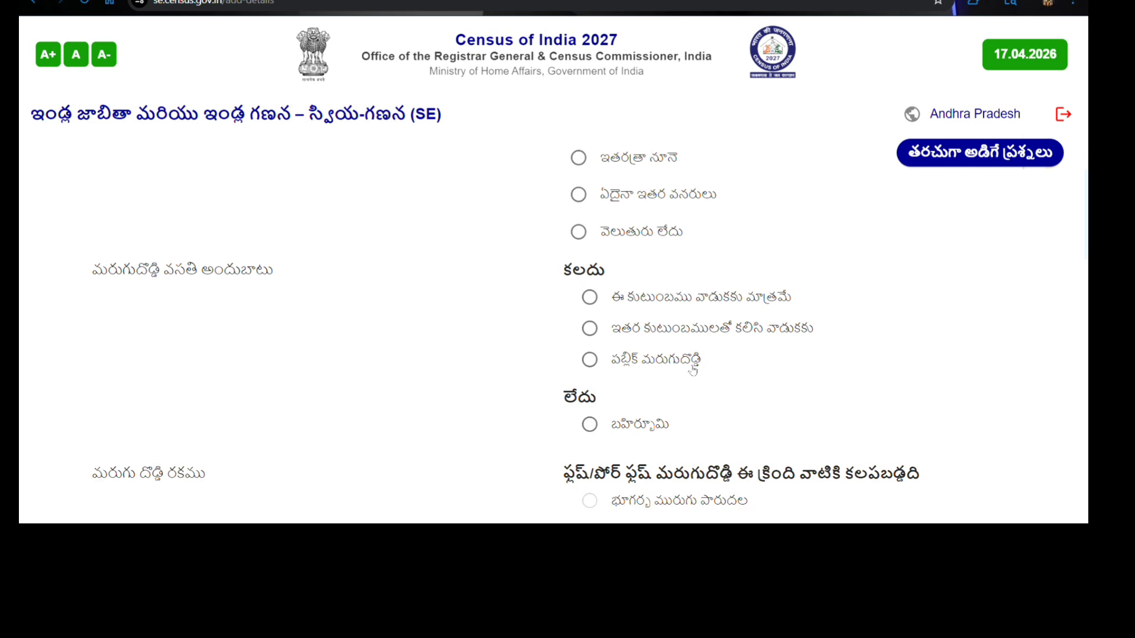
pyautogui.click(591, 298)
pyautogui.scroll(-2, 597, 299)
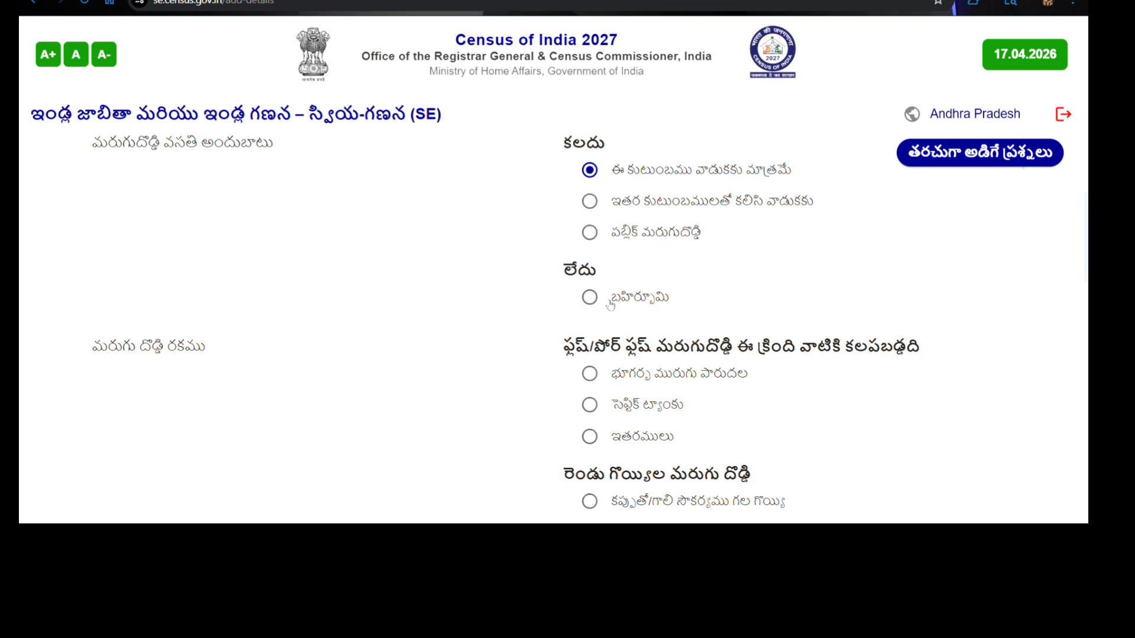
pyautogui.scroll(-2, 609, 304)
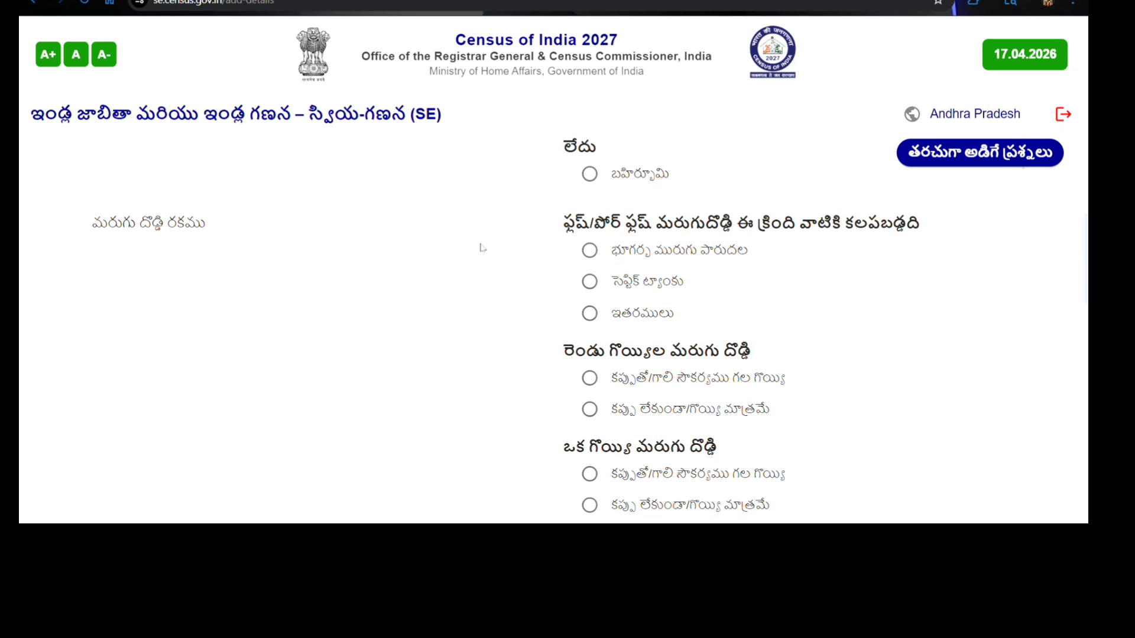
pyautogui.scroll(-1, 480, 247)
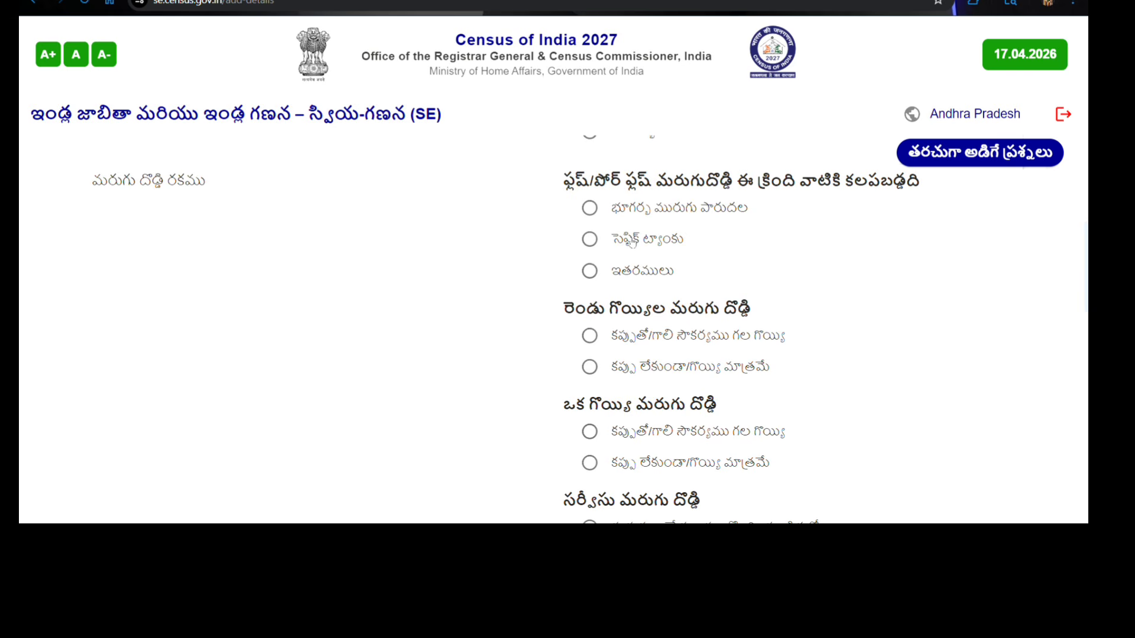
pyautogui.click(591, 241)
# Step: Set the waste water outlet to మురుగు పారుదల వసతి లేదు (no drainage) and the bathing facility to స్నానాలగది (bathroom)
pyautogui.scroll(-2, 704, 404)
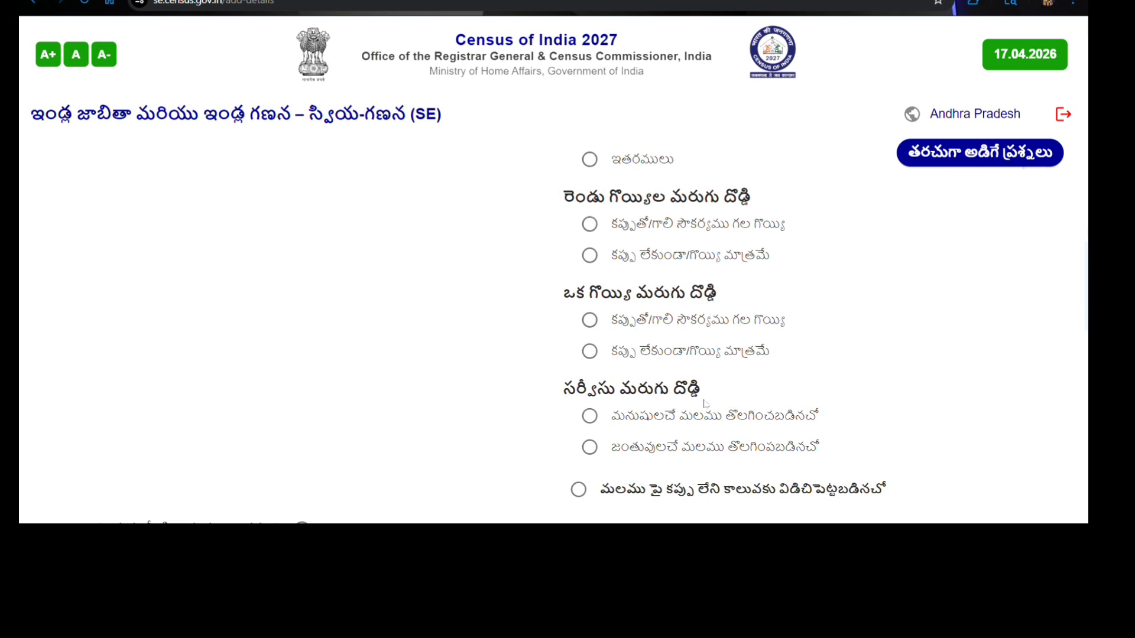
pyautogui.scroll(-2, 704, 404)
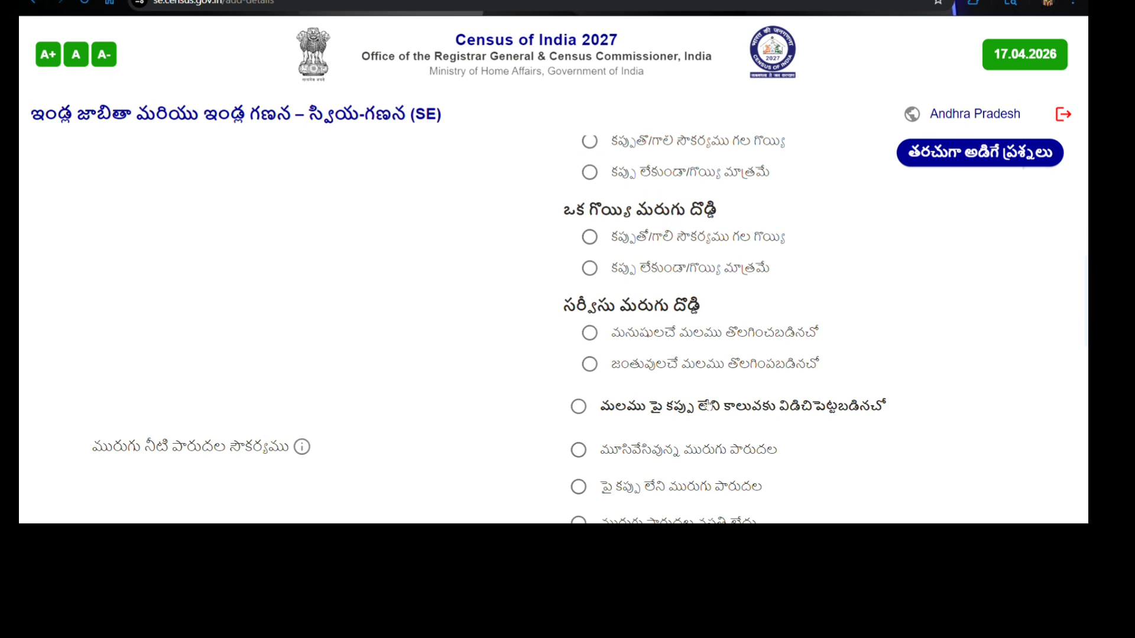
pyautogui.scroll(3, 706, 406)
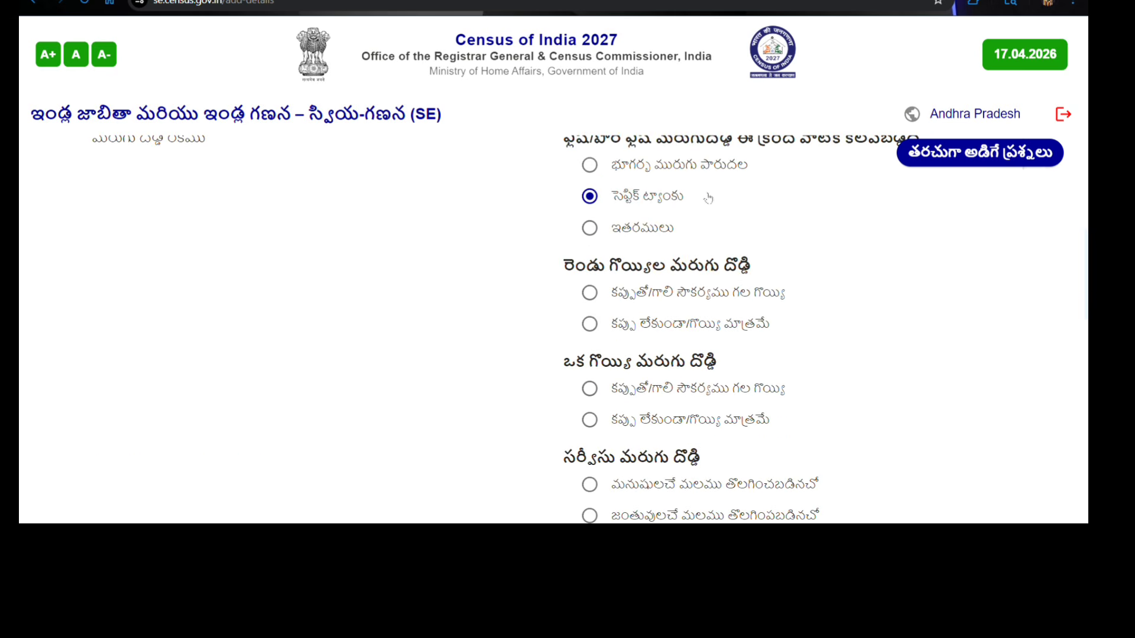
pyautogui.scroll(-5, 653, 206)
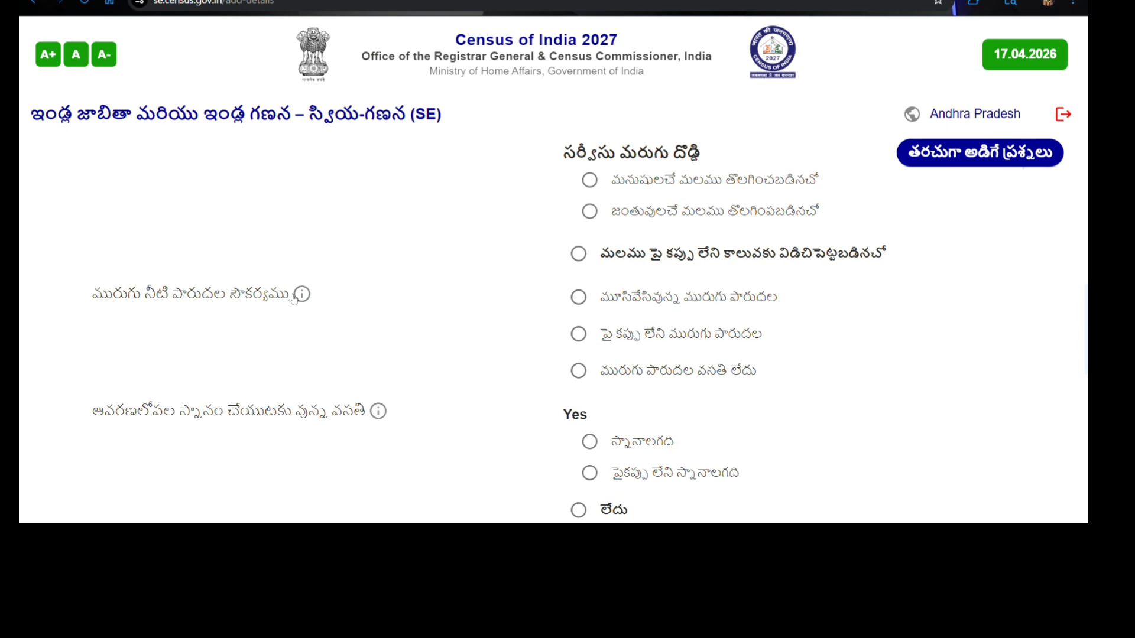
pyautogui.moveTo(305, 295)
pyautogui.click(580, 370)
pyautogui.scroll(-3, 579, 371)
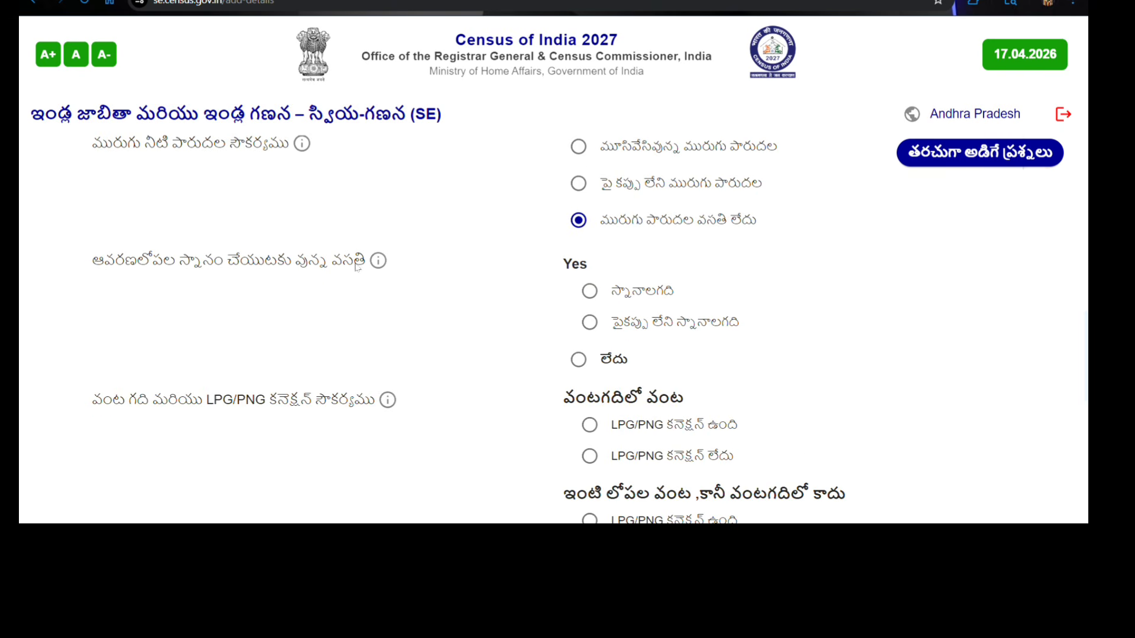
pyautogui.click(591, 293)
# Step: Choose cooking in the kitchen with an LPG/PNG connection (LPG/PNG కనెక్షన్ ఉంది), and set the main cooking fuel to LPG/PNG
pyautogui.scroll(-2, 584, 365)
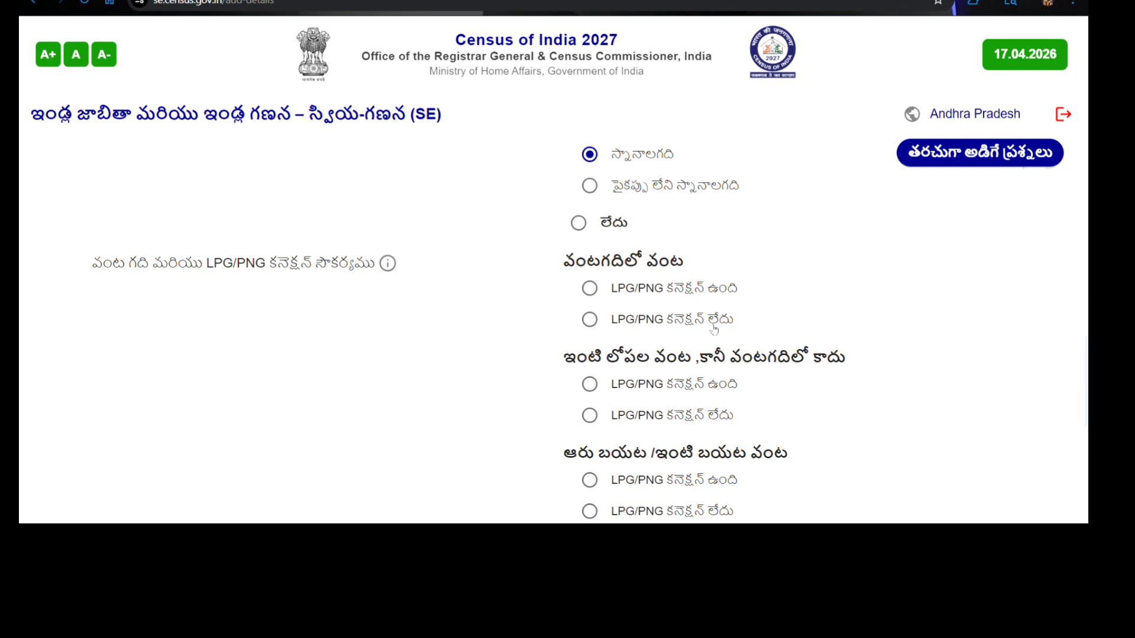
pyautogui.click(589, 289)
pyautogui.scroll(-2, 591, 289)
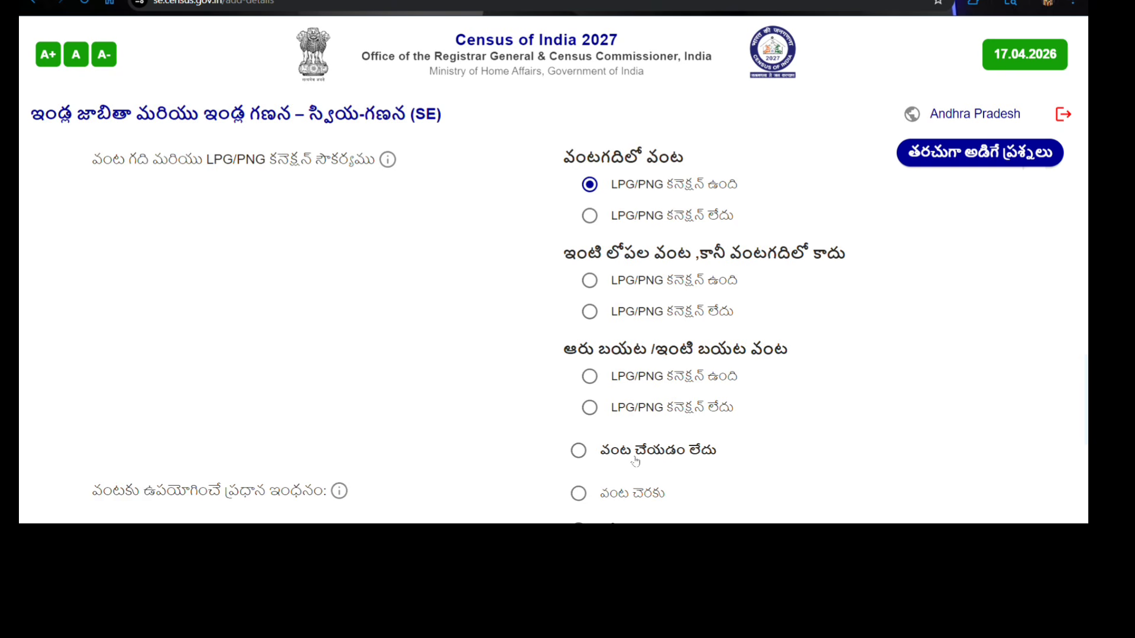
pyautogui.scroll(-4, 636, 461)
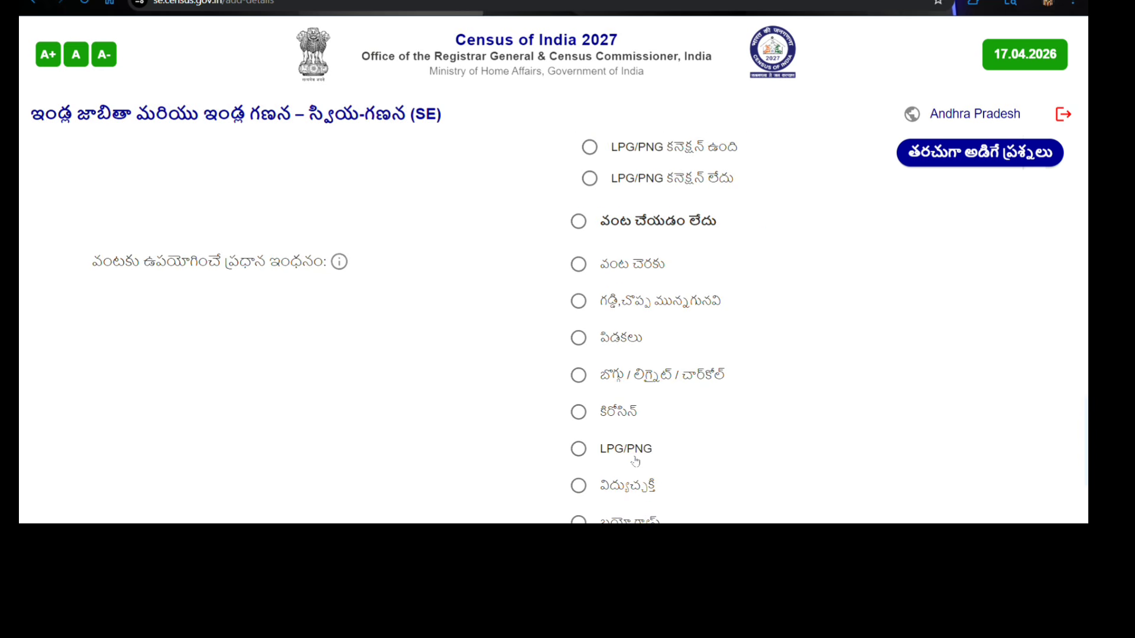
pyautogui.scroll(-1, 635, 461)
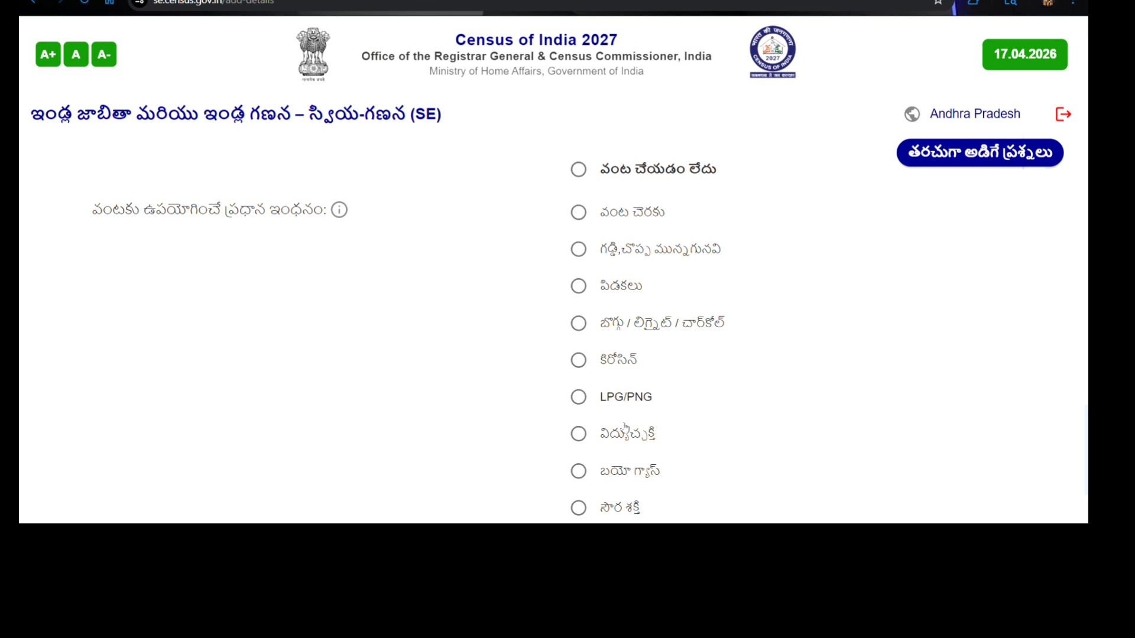
pyautogui.click(581, 400)
# Step: Review the amenities answers, then save them and proceed to the assets section (ఆస్తులు)
pyautogui.scroll(-3, 628, 472)
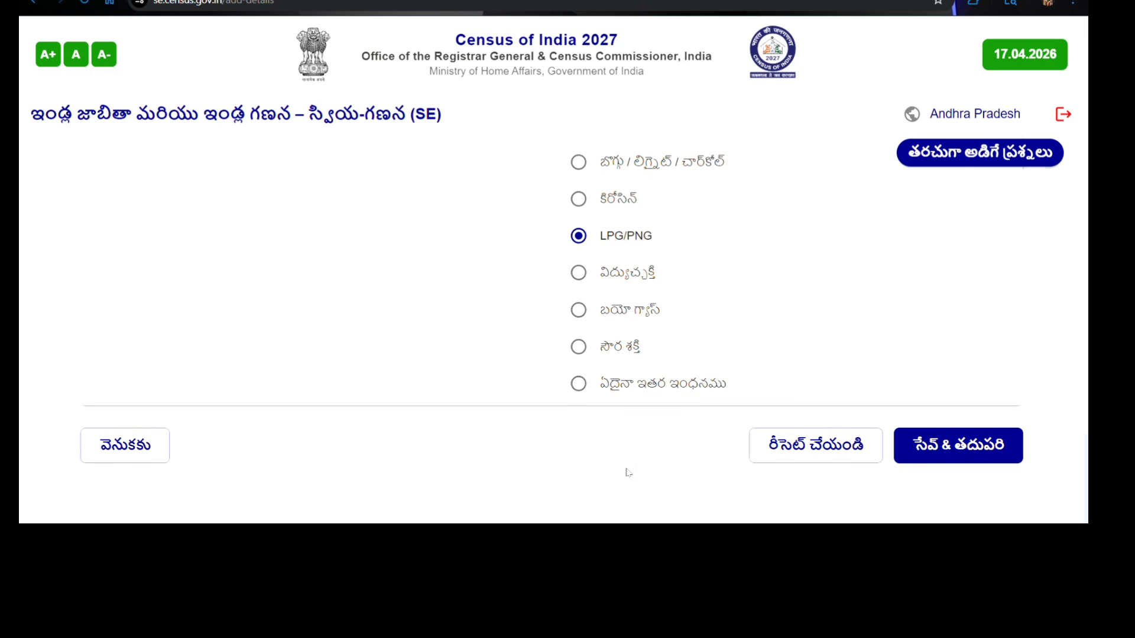
pyautogui.scroll(15, 627, 472)
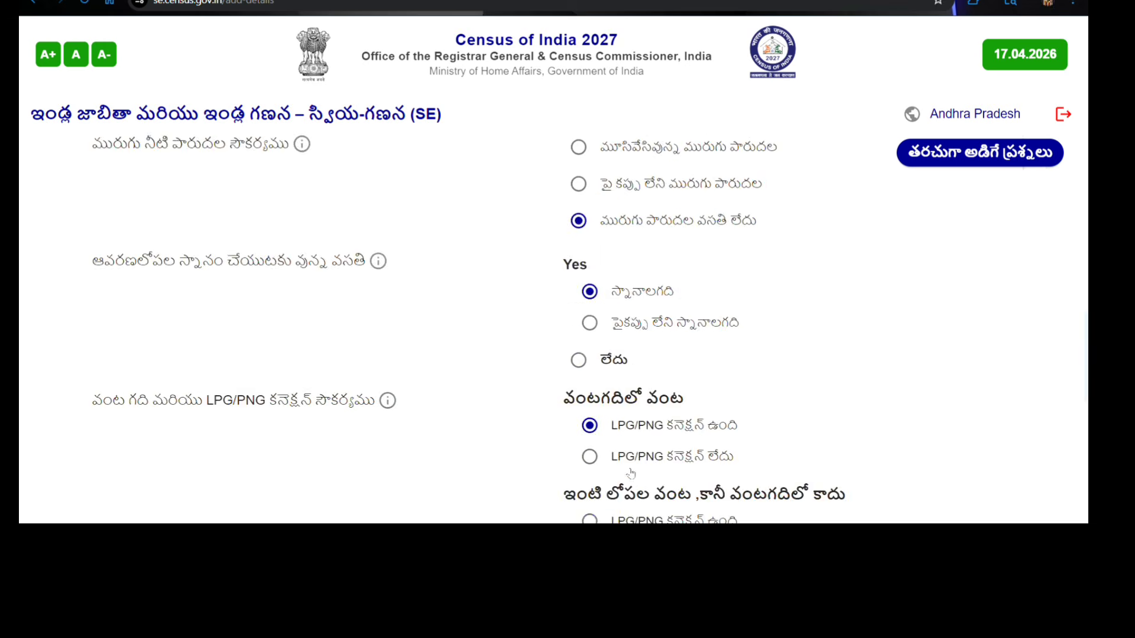
pyautogui.scroll(10, 631, 471)
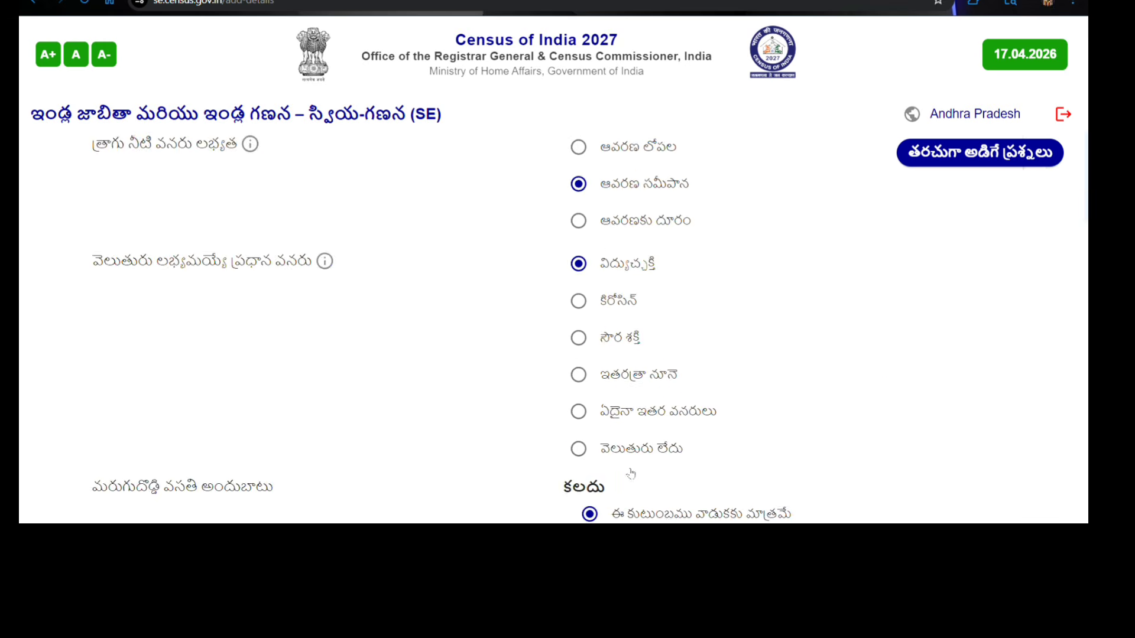
pyautogui.scroll(5, 631, 473)
pyautogui.scroll(-10, 632, 471)
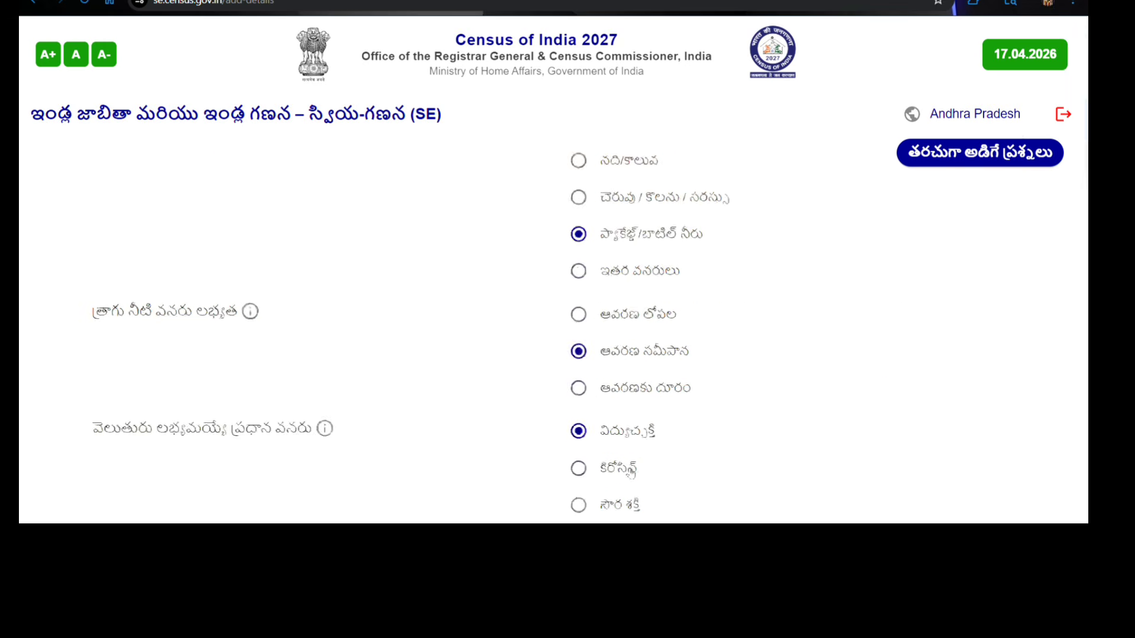
pyautogui.scroll(-15, 631, 473)
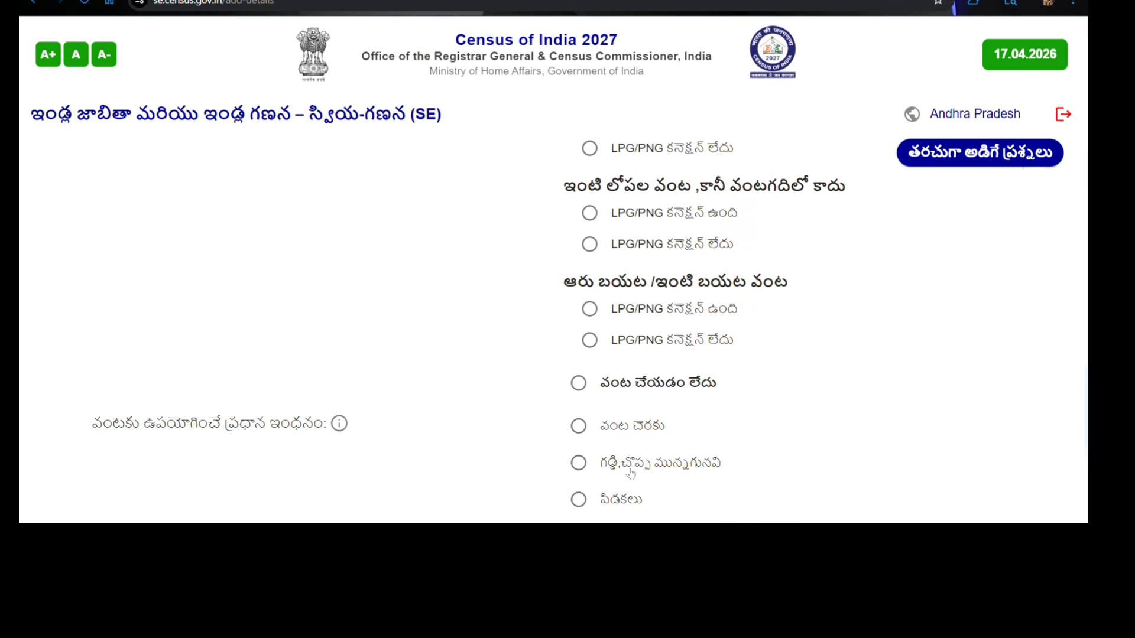
pyautogui.scroll(-5, 628, 472)
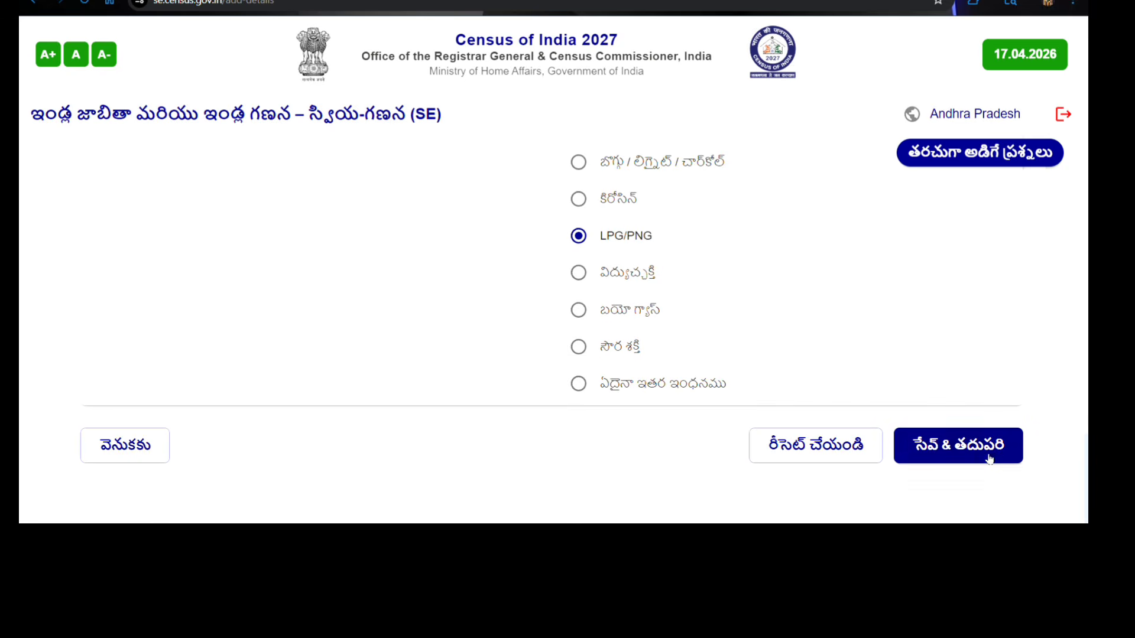
pyautogui.click(974, 449)
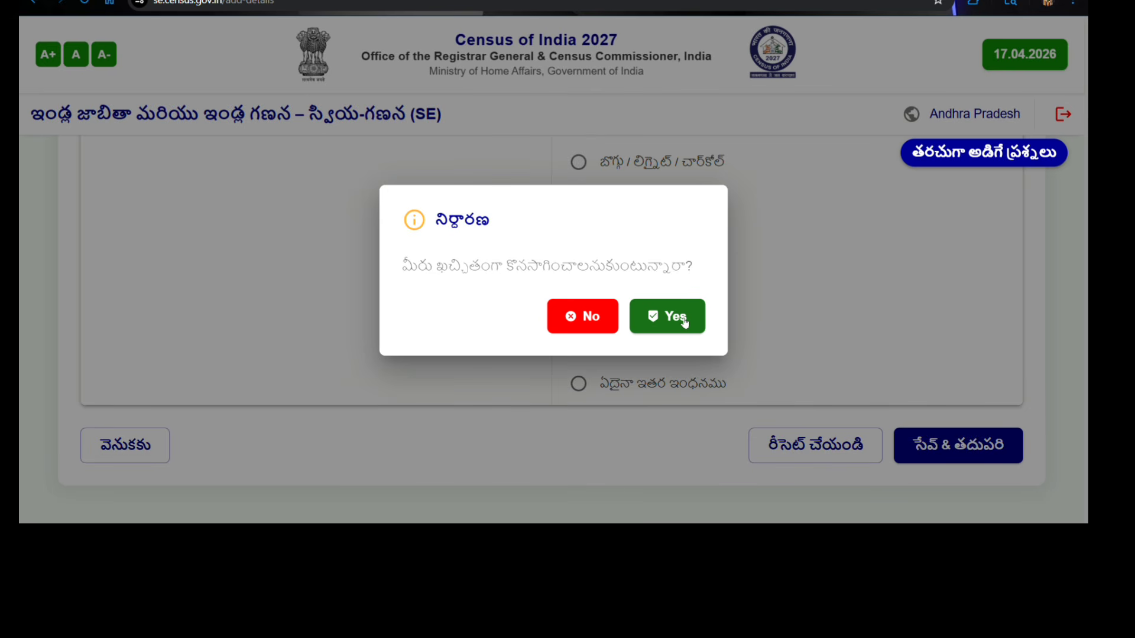
pyautogui.click(684, 322)
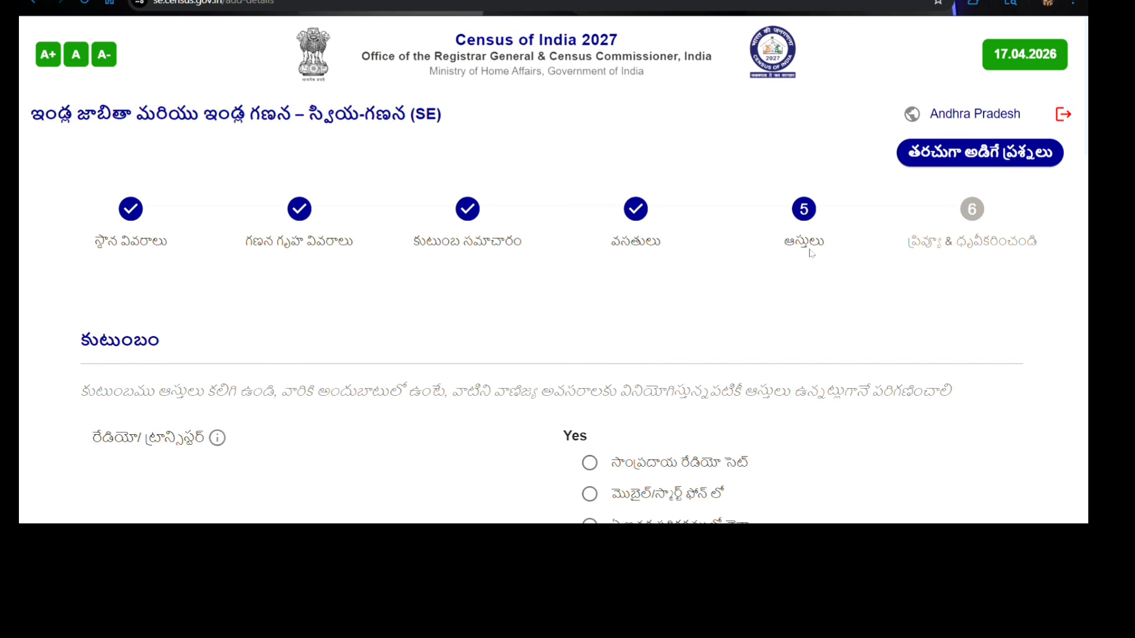
# Step: Answer లేదు (no) for radio/transistor and choose ఇతరములు (others) for television
pyautogui.scroll(-2, 810, 253)
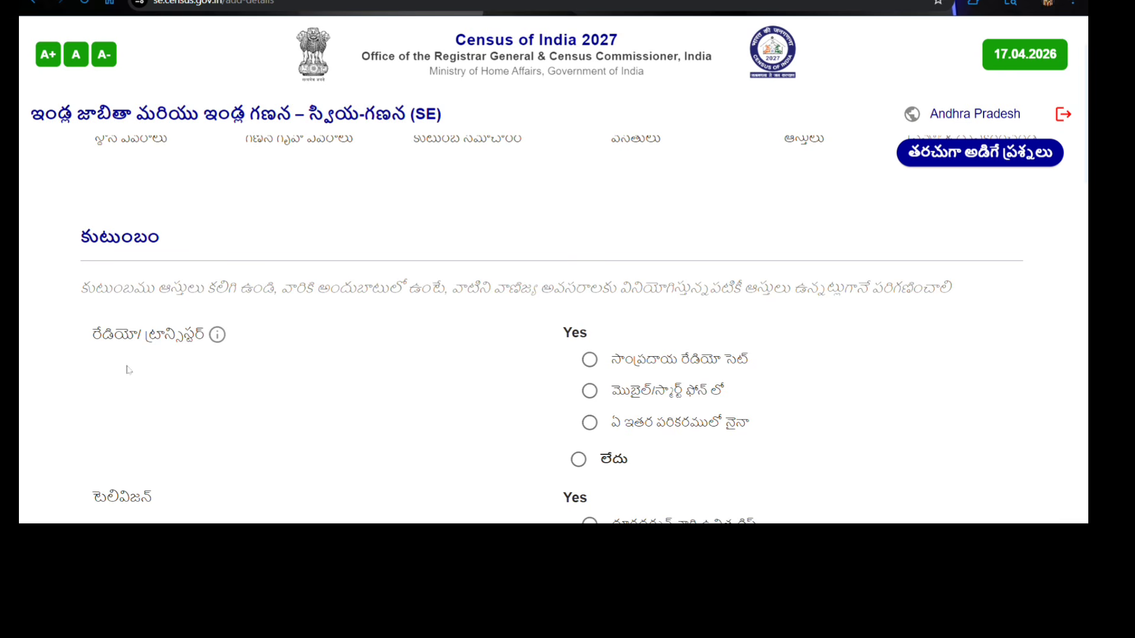
pyautogui.moveTo(218, 336)
pyautogui.click(579, 460)
pyautogui.scroll(-4, 582, 463)
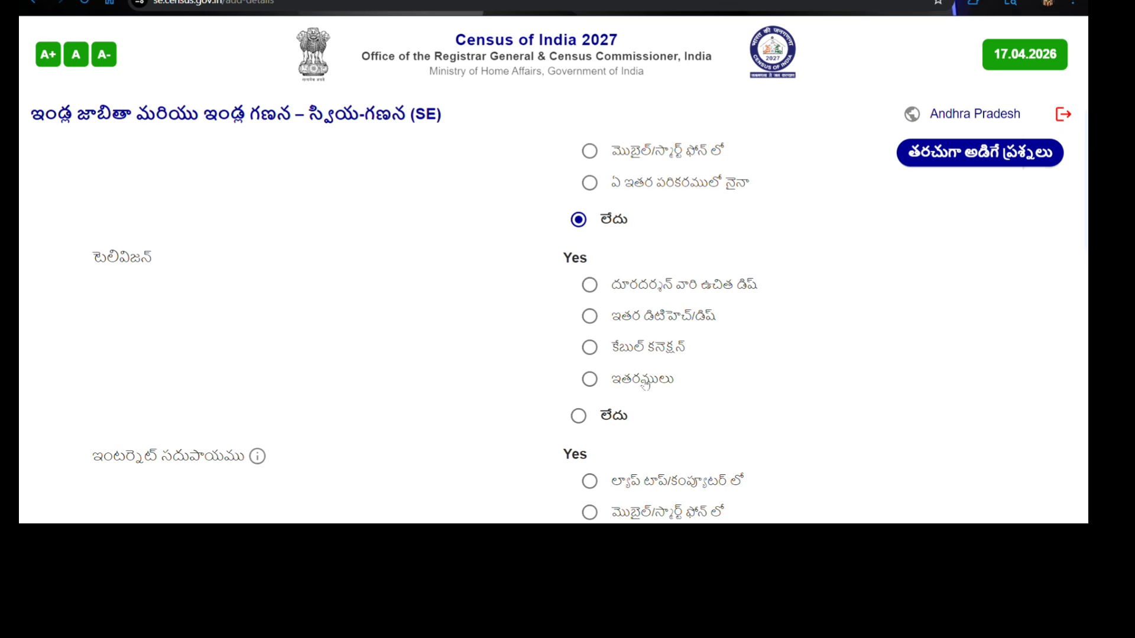
pyautogui.click(591, 379)
# Step: Set internet access to మొబైల్/స్మార్ట్ ఫోన్ లో (on a mobile/smartphone)
pyautogui.scroll(-2, 171, 266)
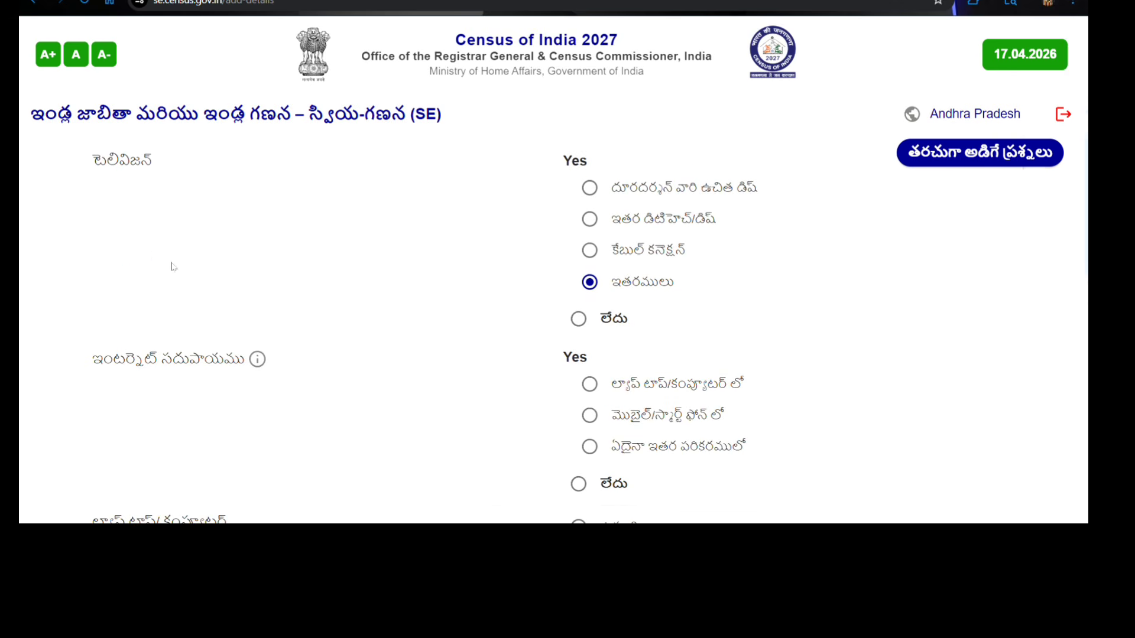
pyautogui.scroll(-2, 171, 266)
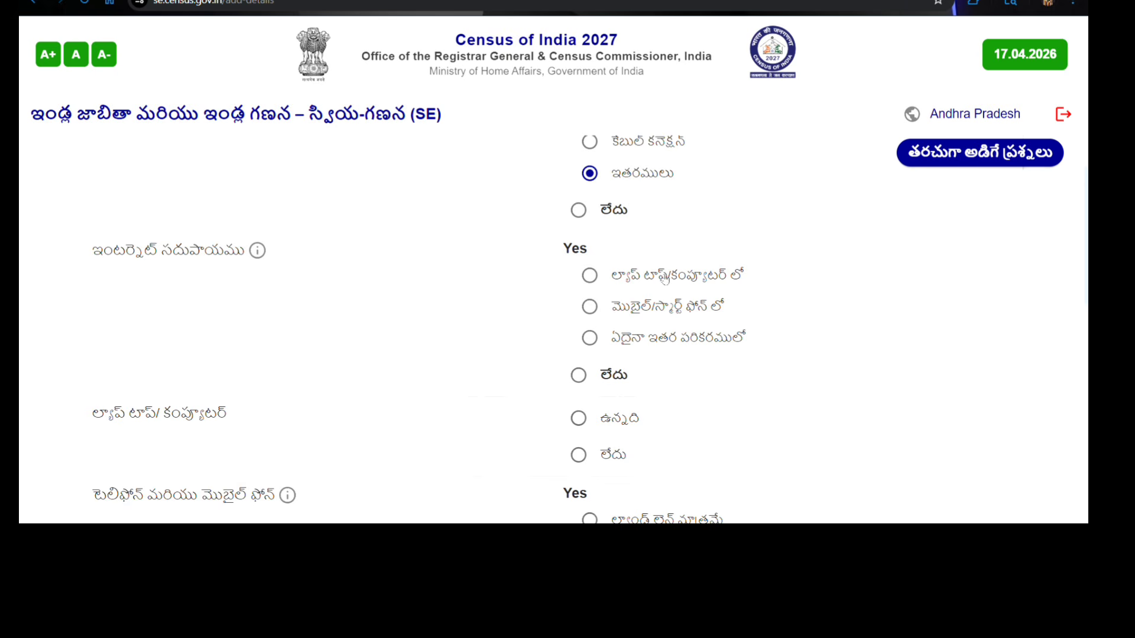
pyautogui.click(594, 307)
pyautogui.scroll(-2, 479, 392)
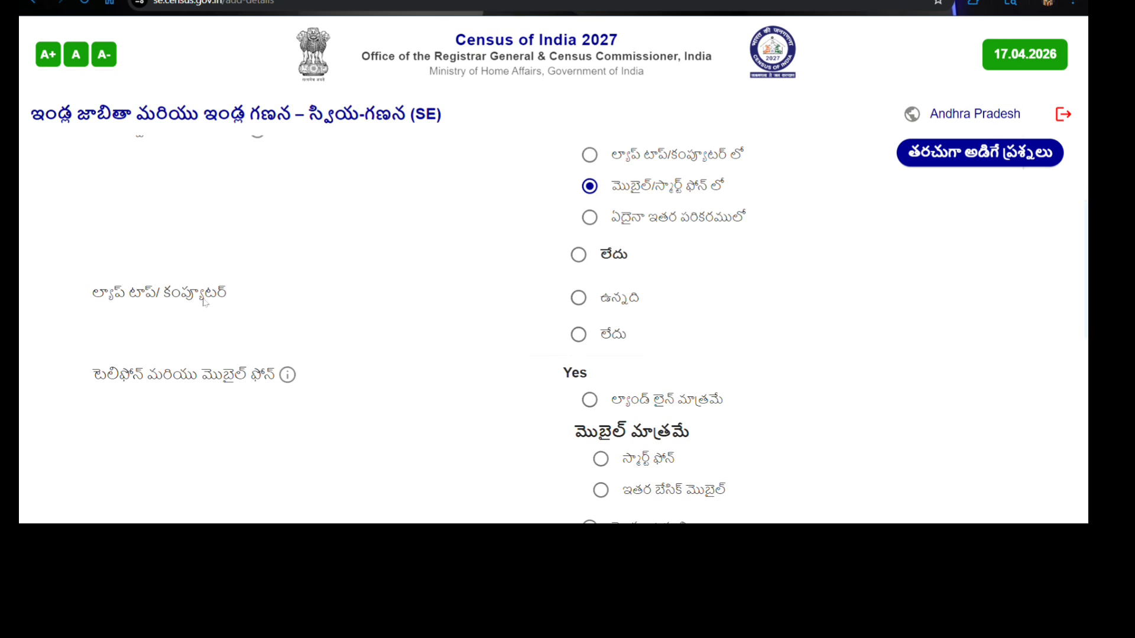
# Step: Answer ఉన్నది (yes) for laptop/computer and choose స్మార్ట్ ఫోన్ (smartphone) under mobile only for telephone and mobile phone
pyautogui.click(581, 299)
pyautogui.scroll(-1, 585, 302)
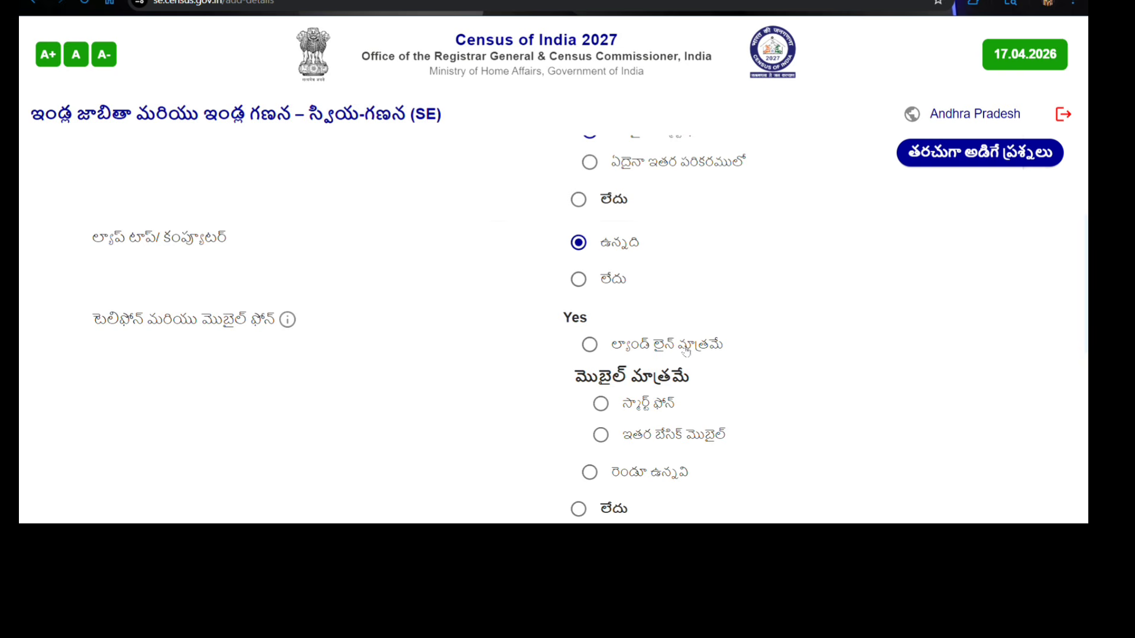
pyautogui.scroll(-2, 687, 349)
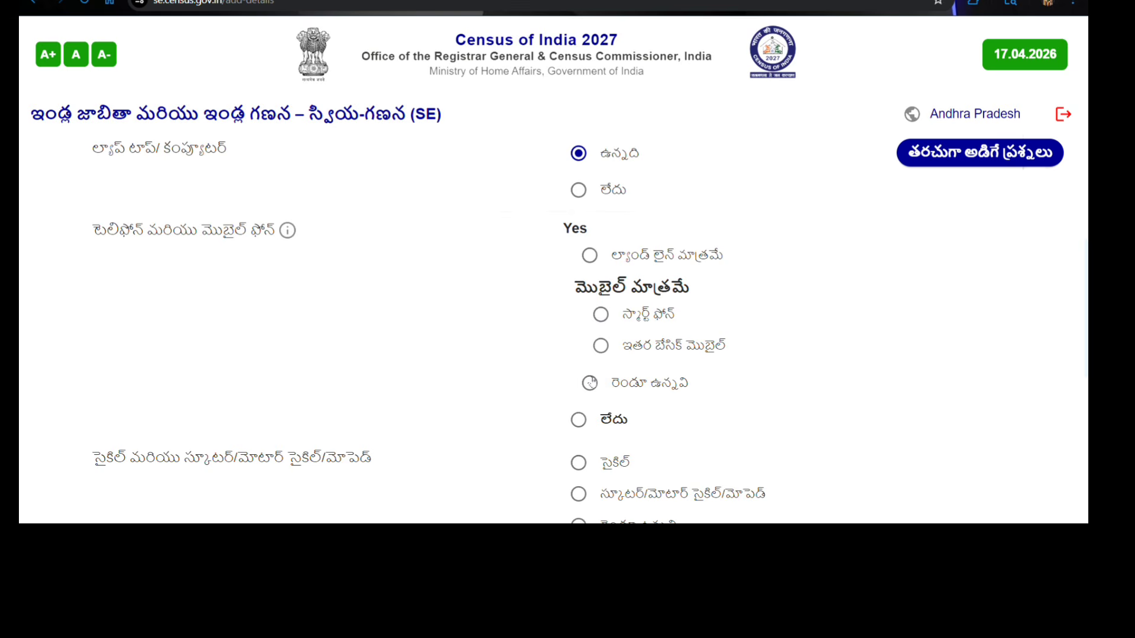
pyautogui.scroll(-1, 628, 387)
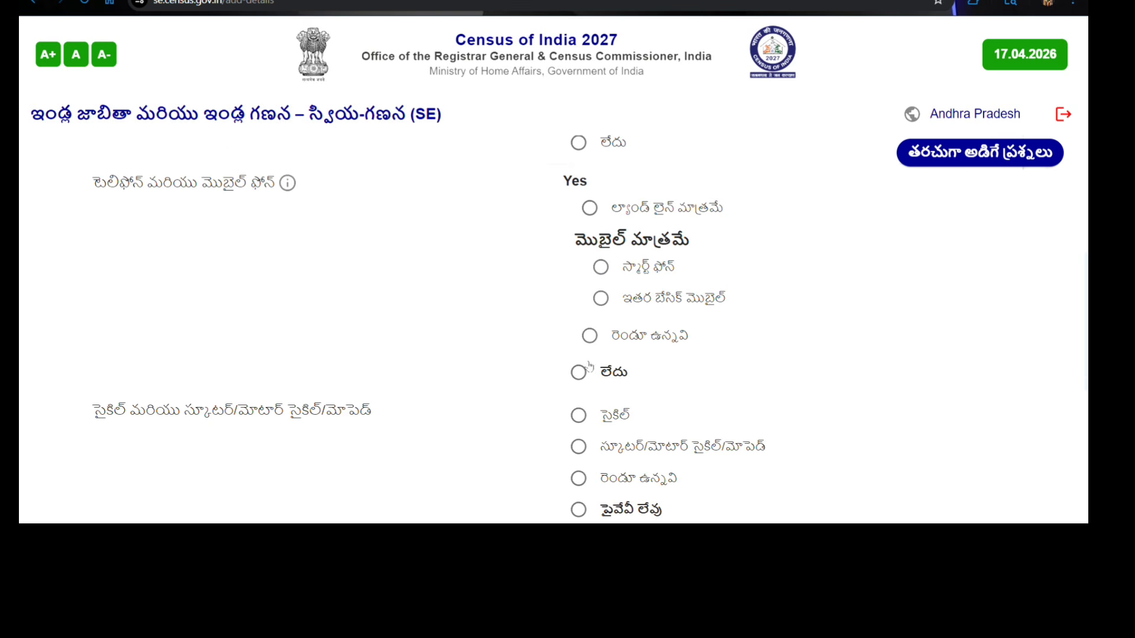
pyautogui.click(601, 268)
pyautogui.scroll(-3, 603, 272)
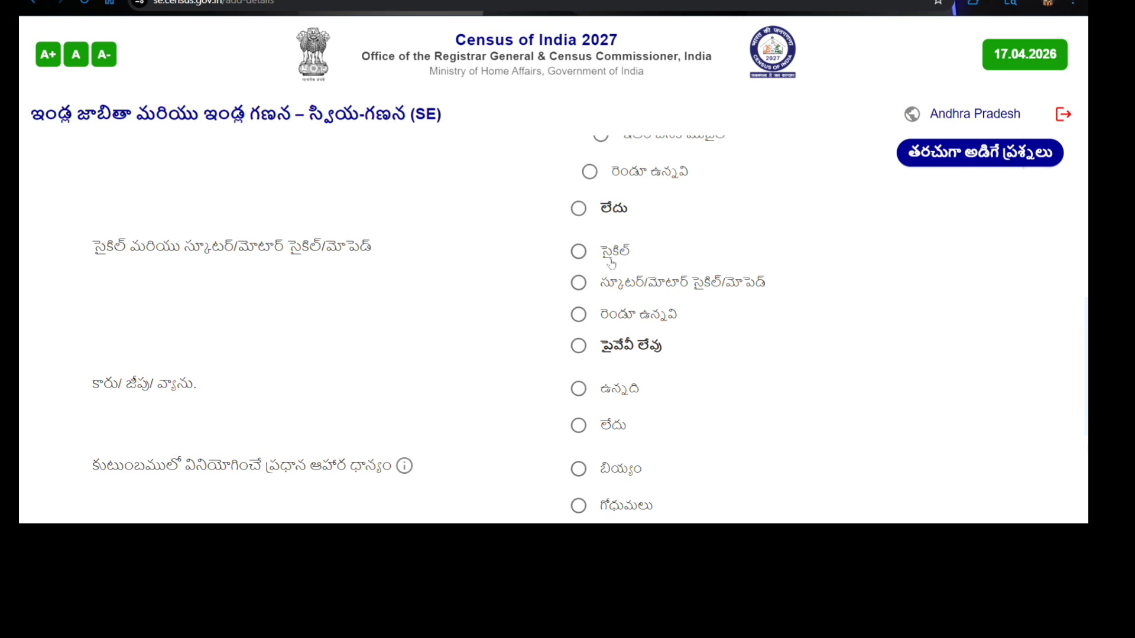
# Step: Choose స్కూటర్/మోటార్ సైకిల్/మోపెడ్ (scooter/motorcycle/moped) for two-wheelers and answer లేదు (no) for car/jeep/van
pyautogui.click(582, 286)
pyautogui.scroll(-2, 586, 352)
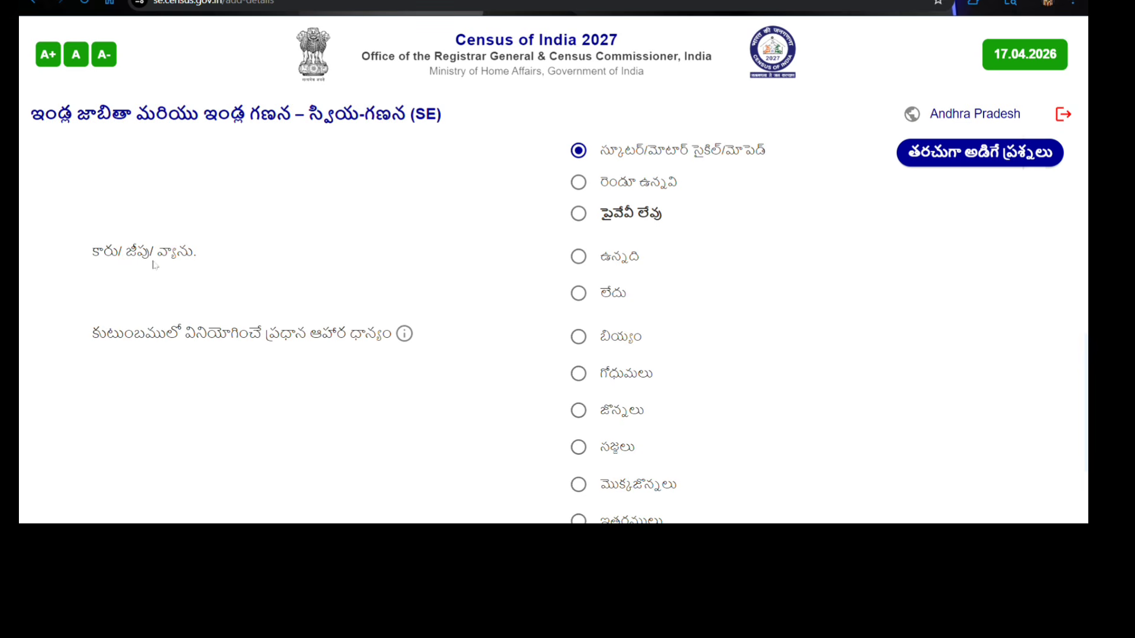
pyautogui.click(579, 293)
pyautogui.scroll(-2, 458, 389)
pyautogui.scroll(-1, 458, 389)
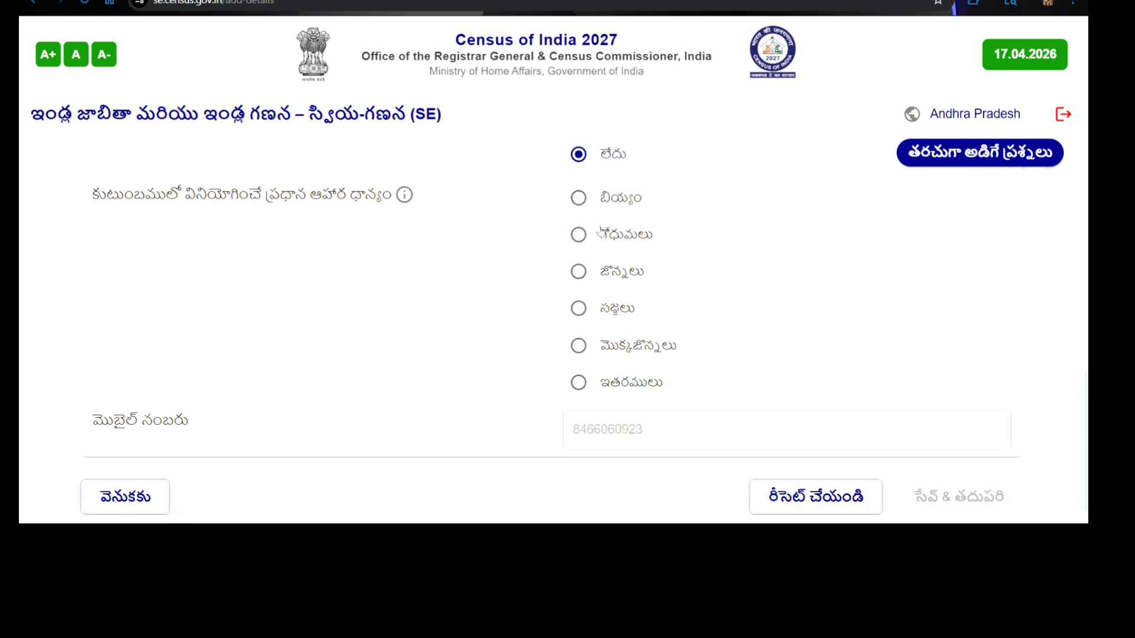
# Step: Set the household's main cereal to బియ్యం (rice), then save the assets section and confirm proceeding to the preview
pyautogui.click(579, 198)
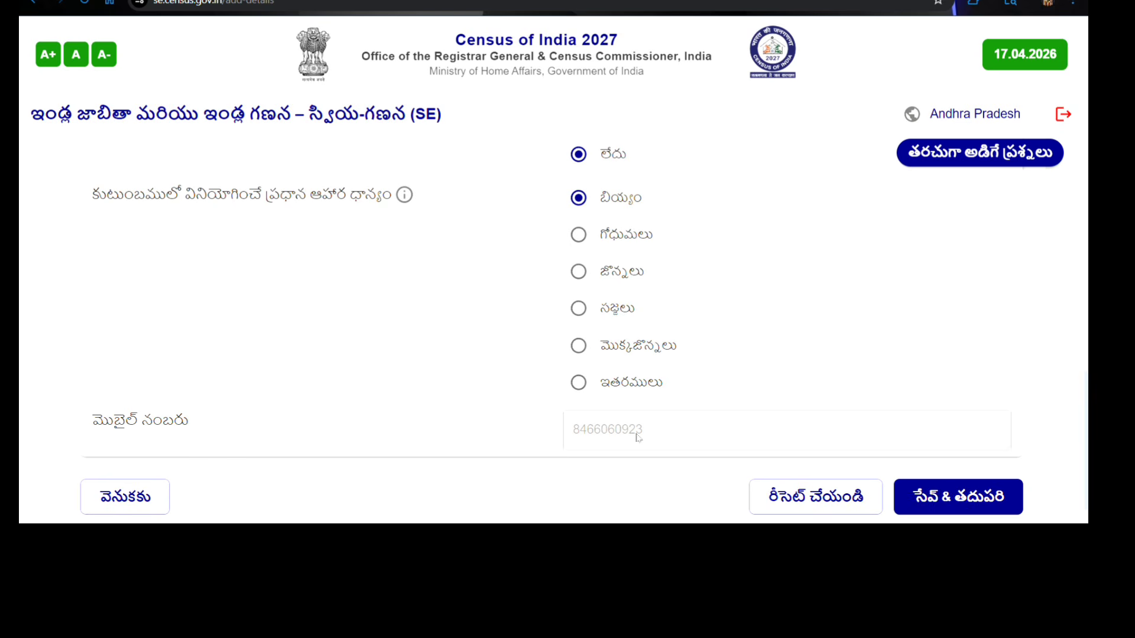
pyautogui.click(960, 498)
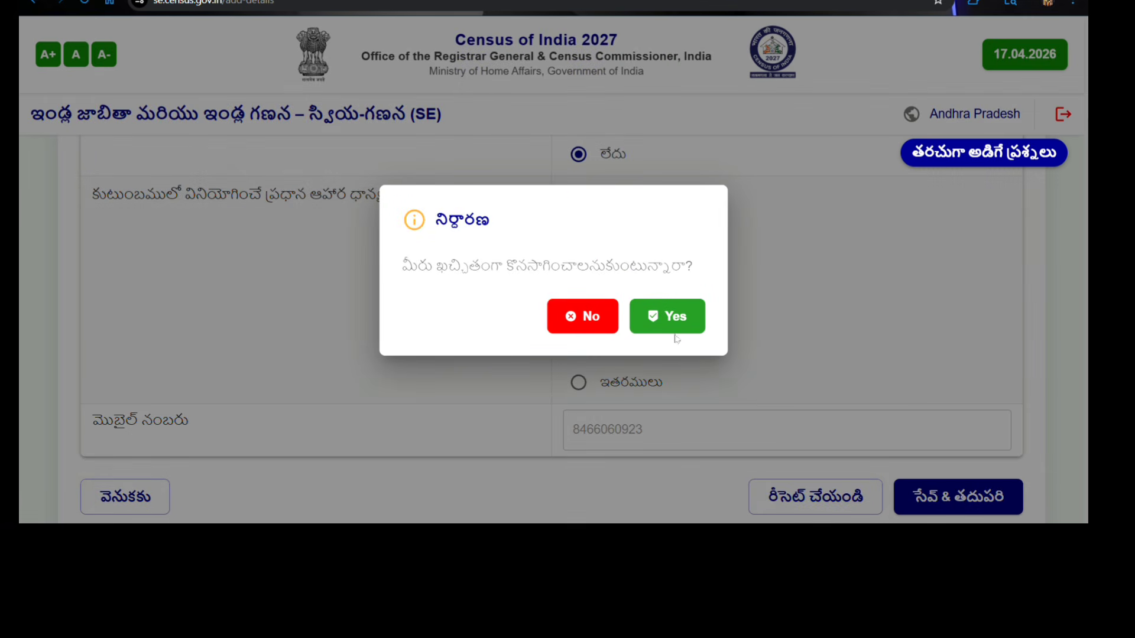
pyautogui.click(668, 318)
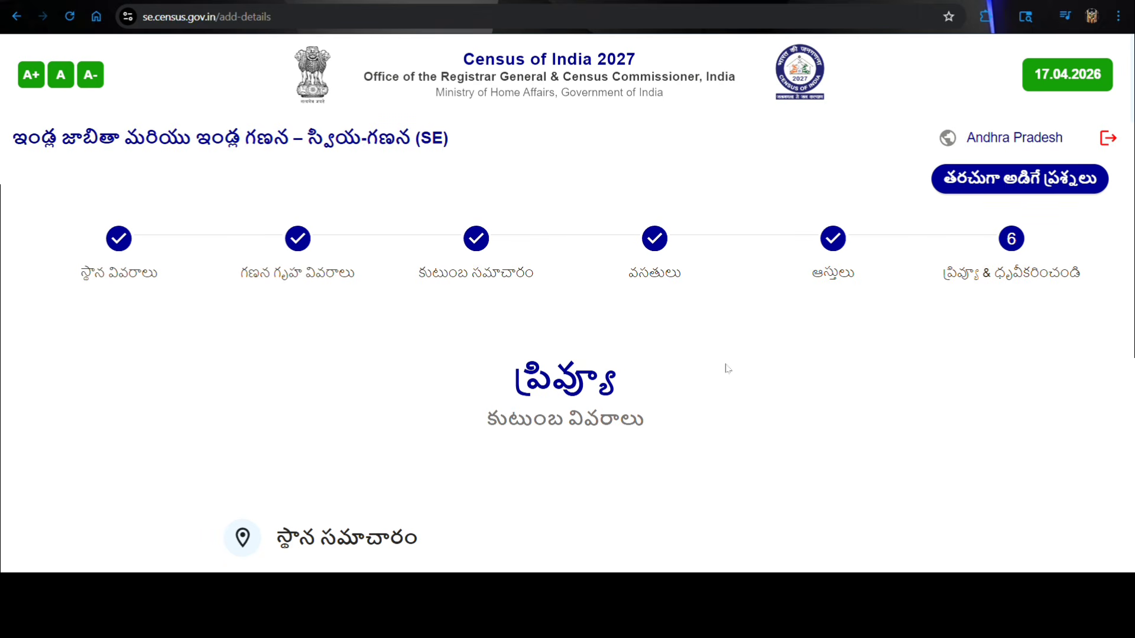
# Step: Review the preview of the location, house, household head, amenities and assets answers through to the mobile number
pyautogui.scroll(-2, 727, 368)
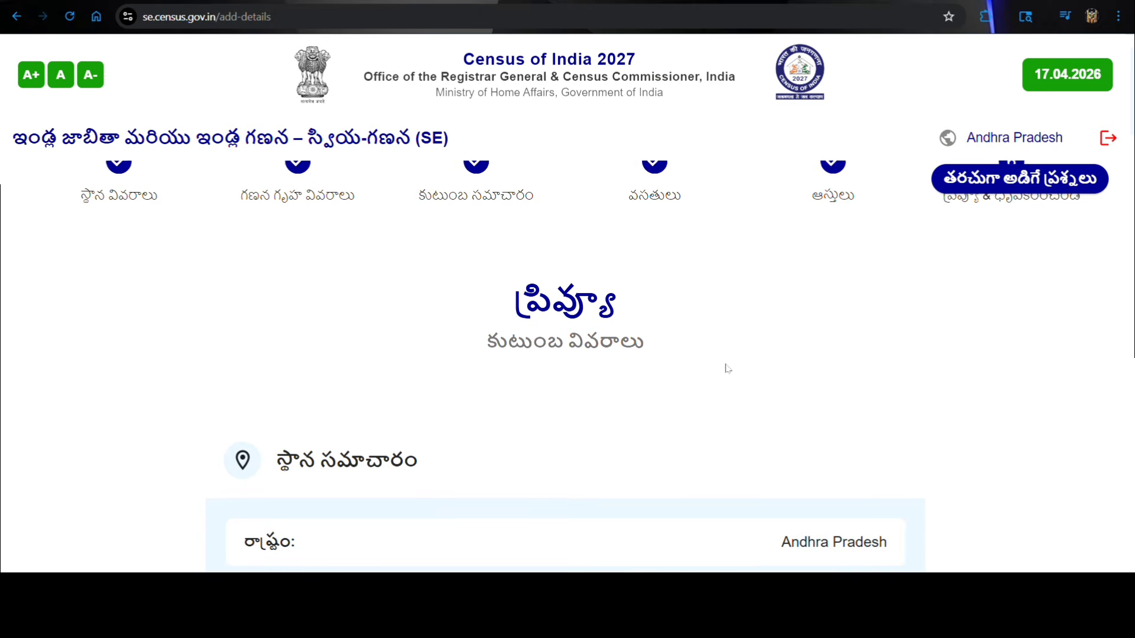
pyautogui.scroll(-3, 728, 368)
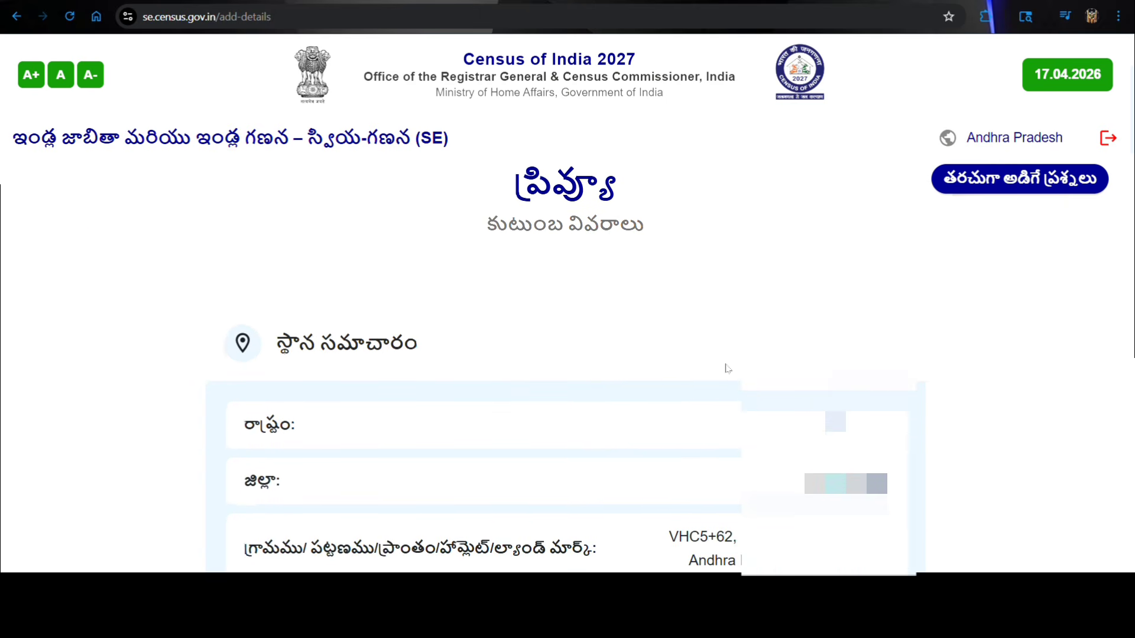
pyautogui.scroll(-1, 728, 368)
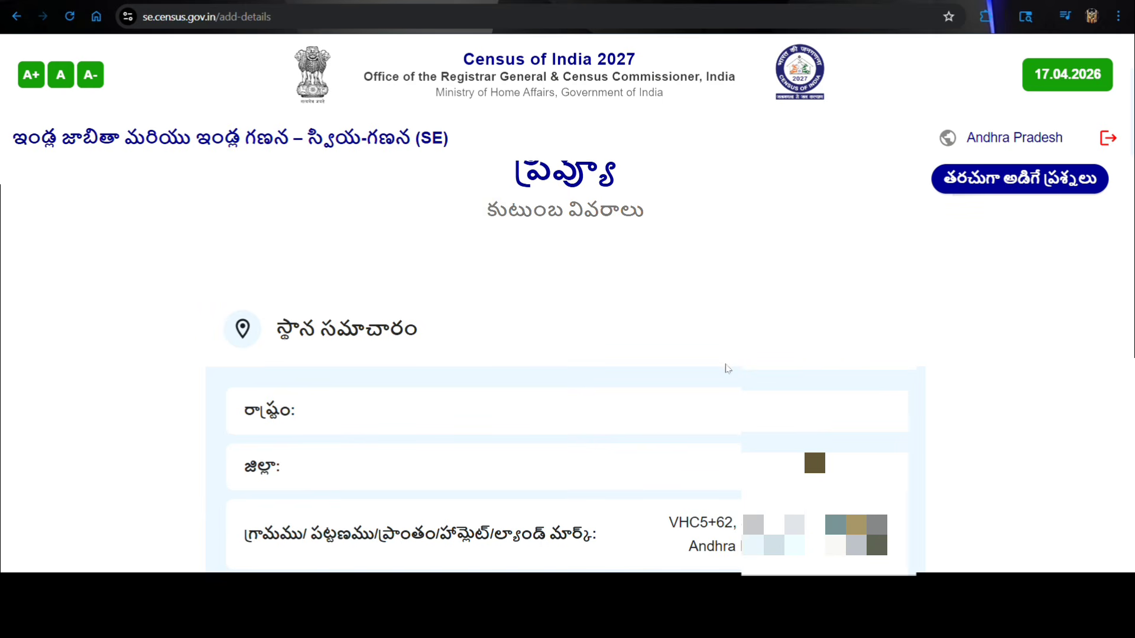
pyautogui.scroll(-10, 727, 369)
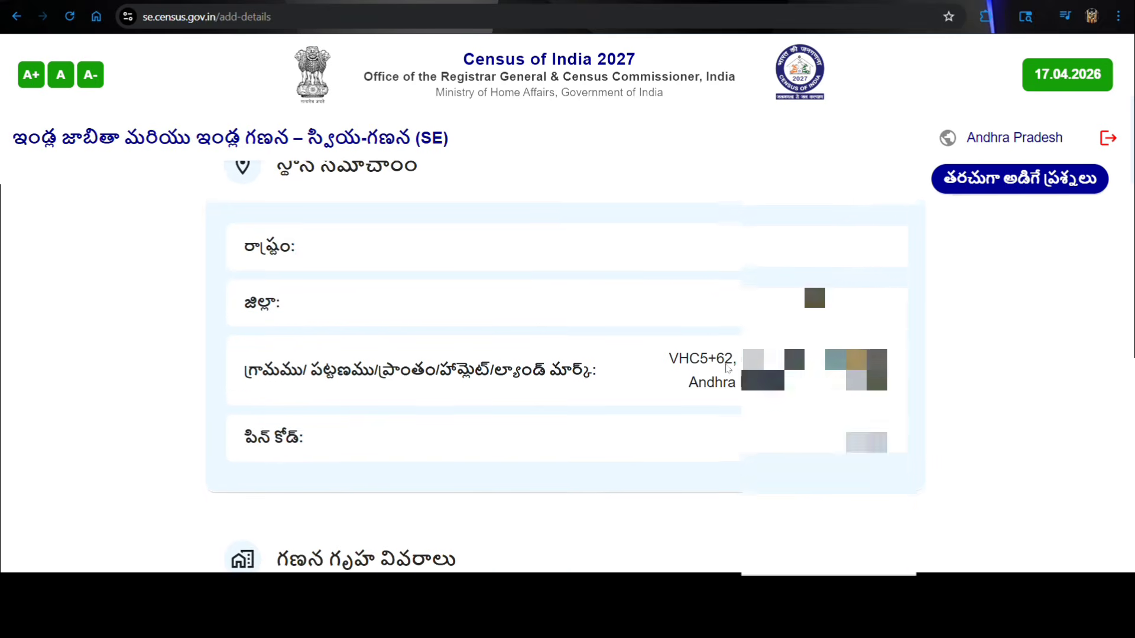
pyautogui.scroll(-10, 727, 369)
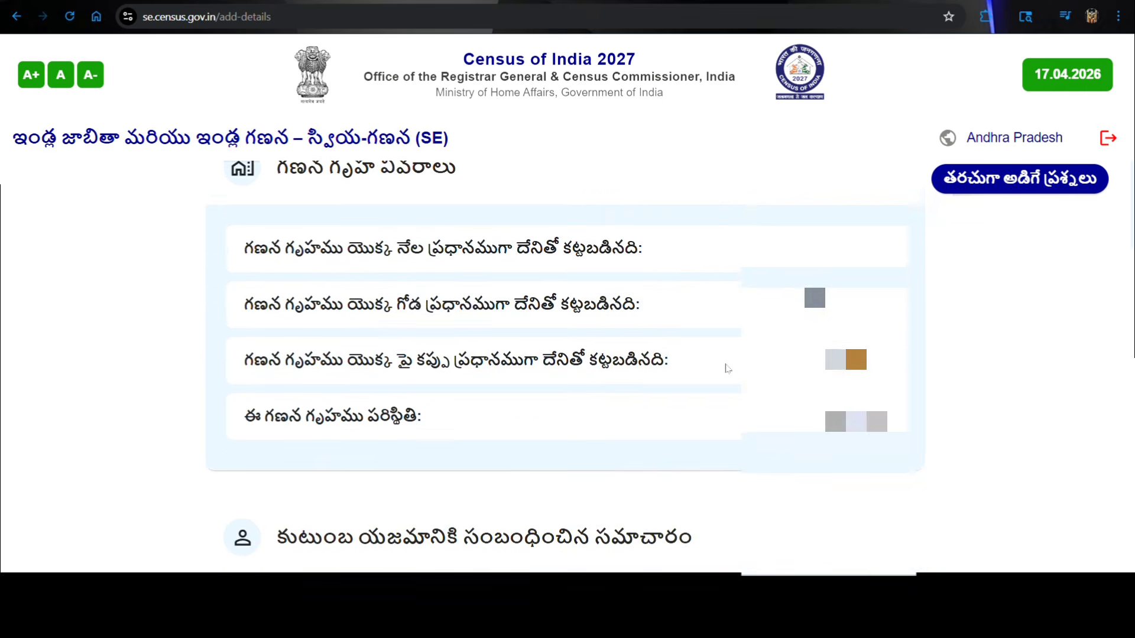
pyautogui.scroll(-8, 727, 369)
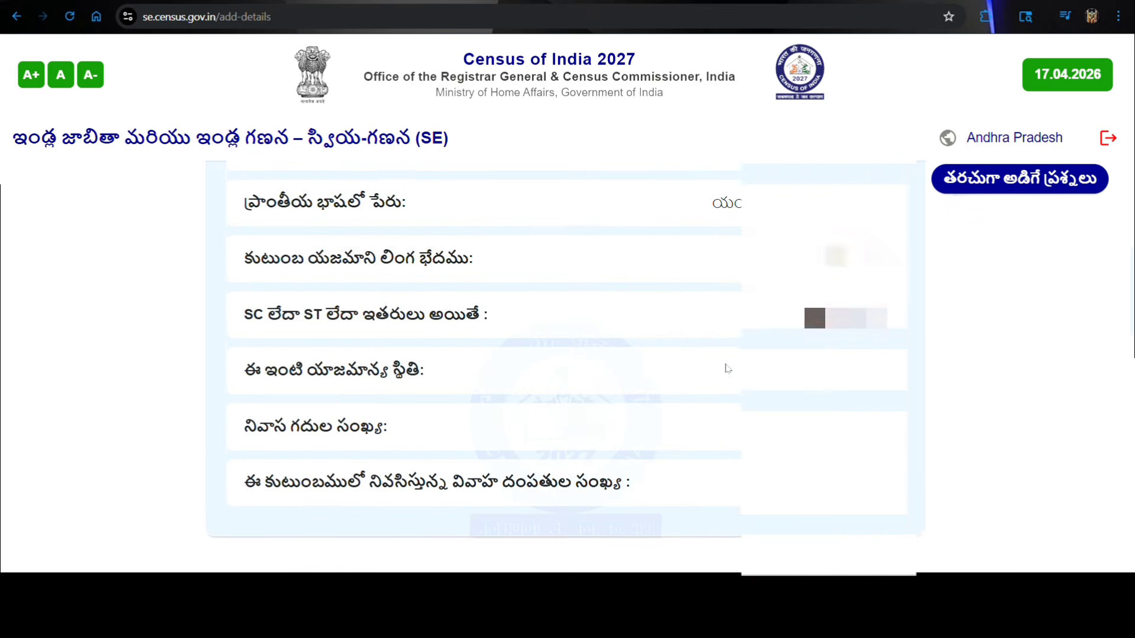
pyautogui.scroll(-12, 727, 369)
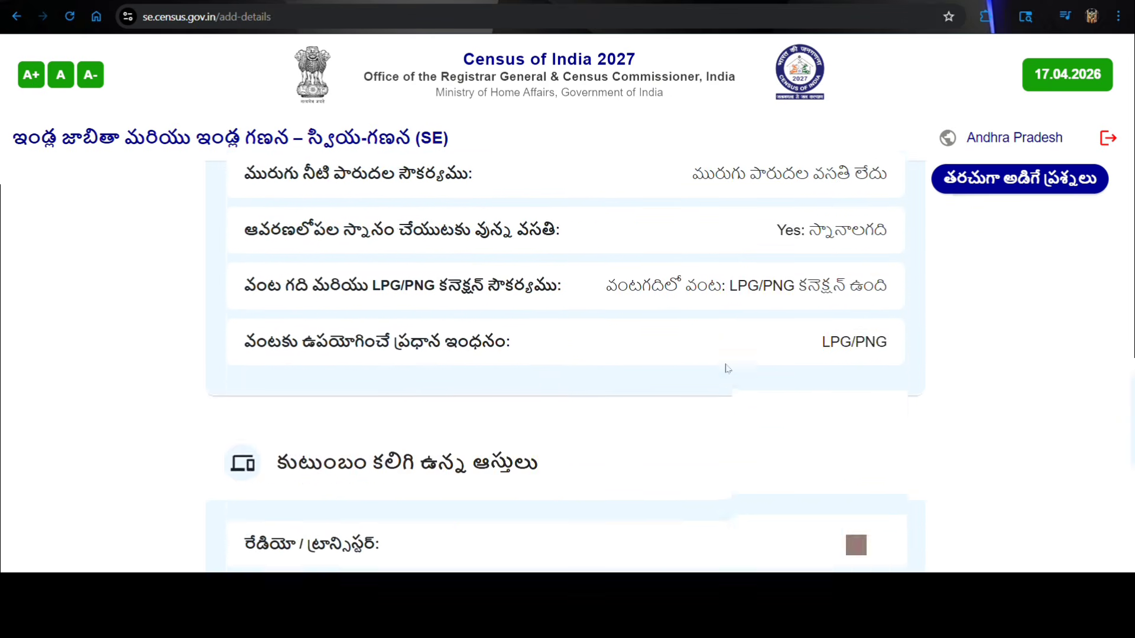
pyautogui.scroll(-2, 727, 369)
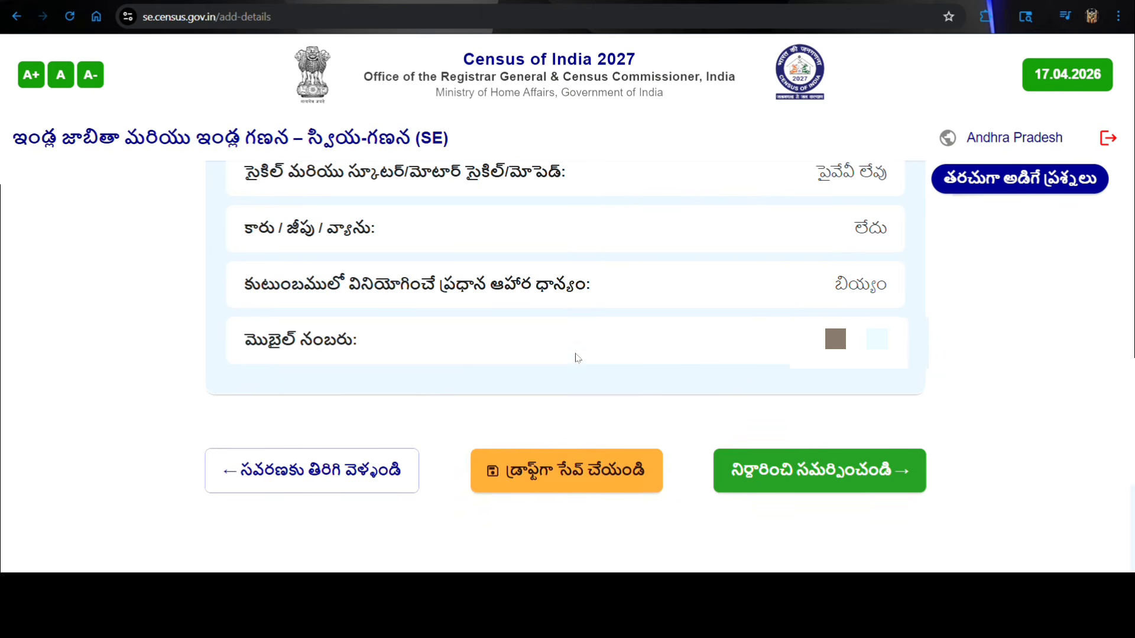
# Step: Submit the completed self-enumeration form and confirm the final submission
pyautogui.click(796, 477)
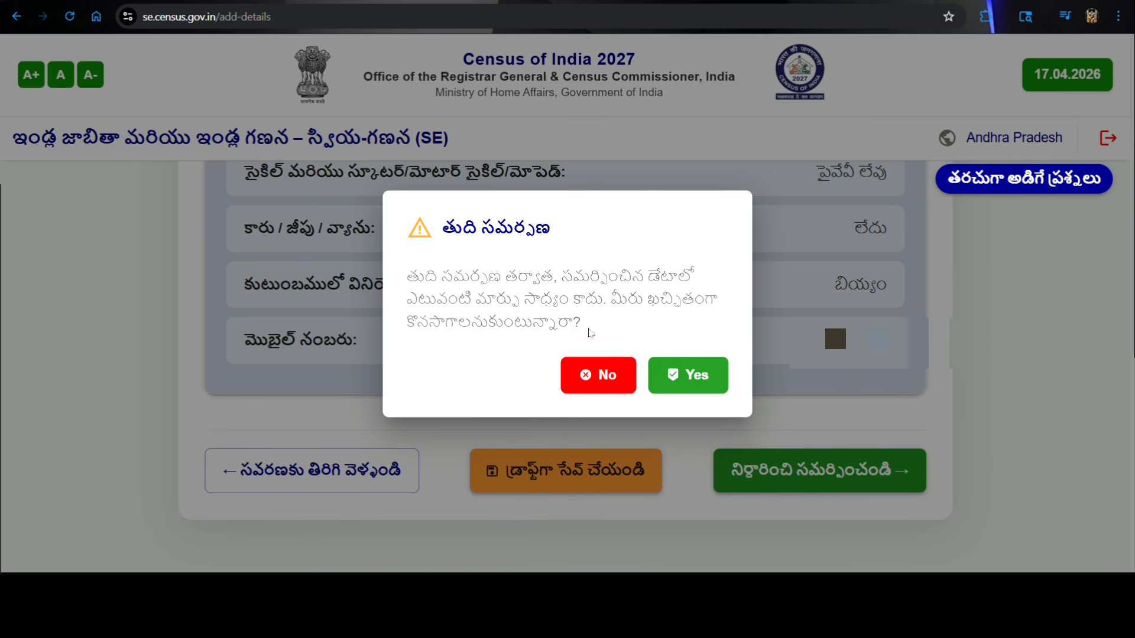
pyautogui.click(690, 380)
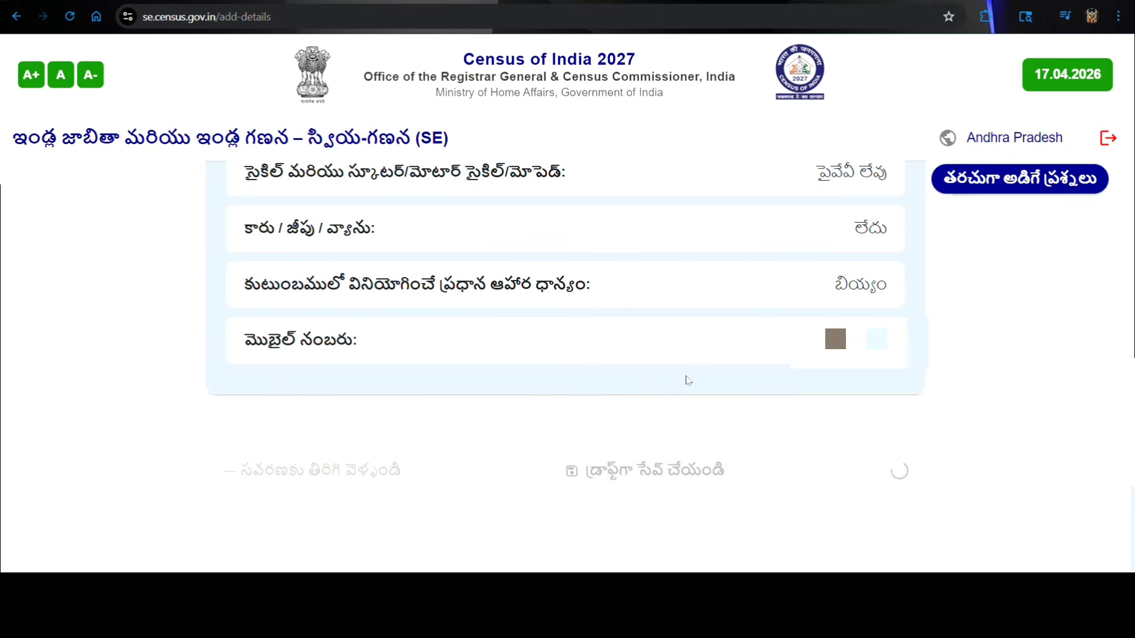